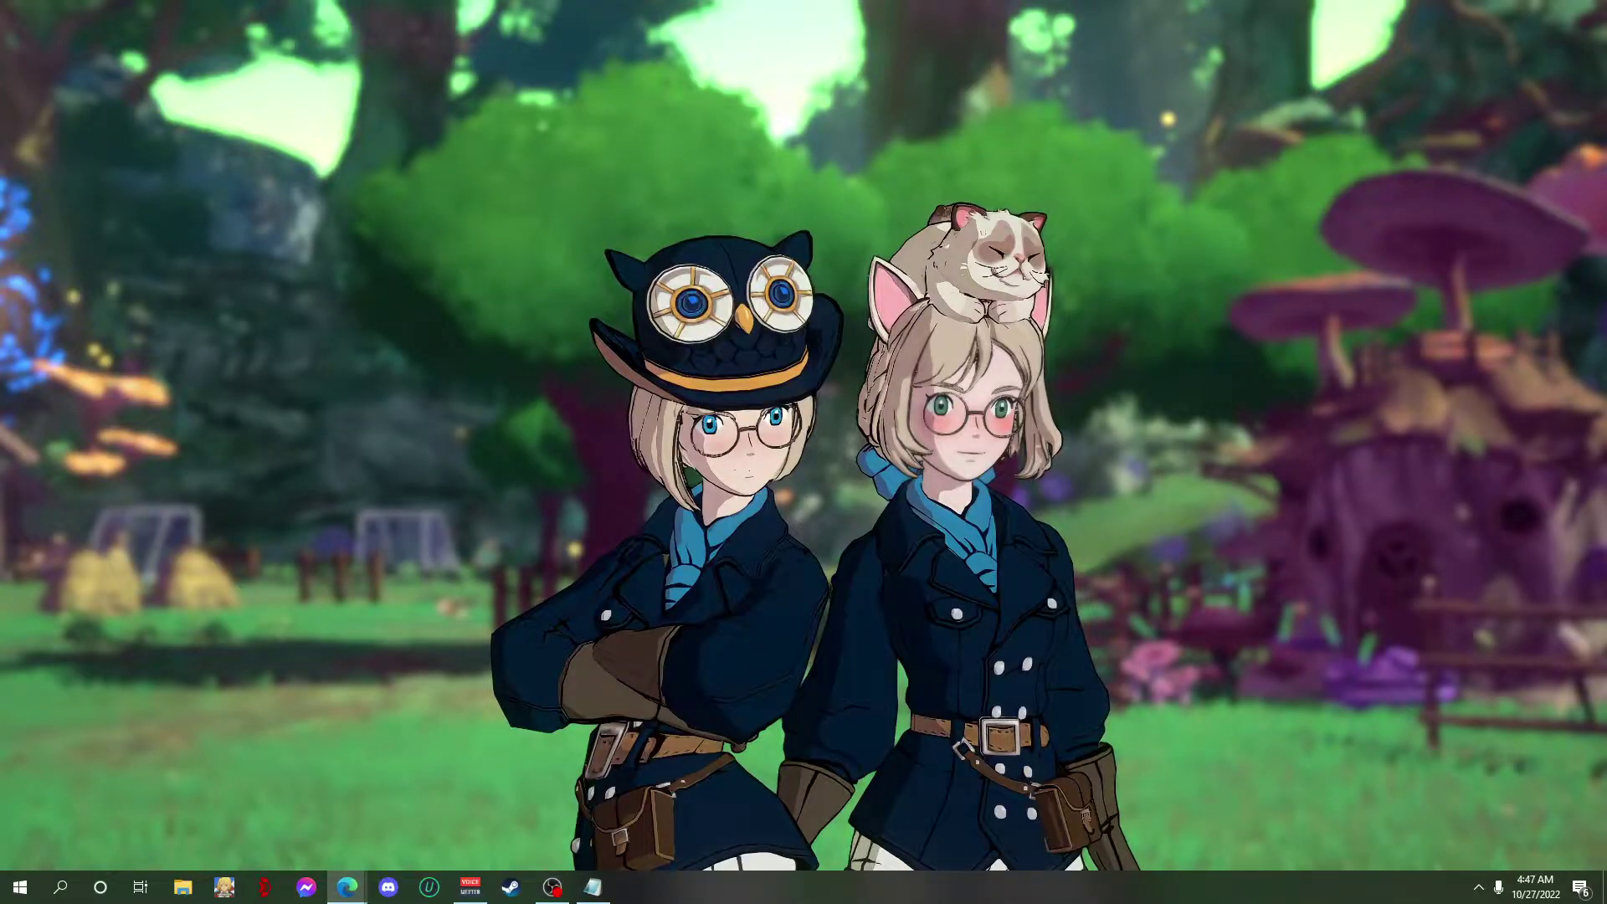
- Open ome.tv in a maximized Edge window so the live webcam preview appears
{"action": "left_click", "coordinate": [347, 886]}
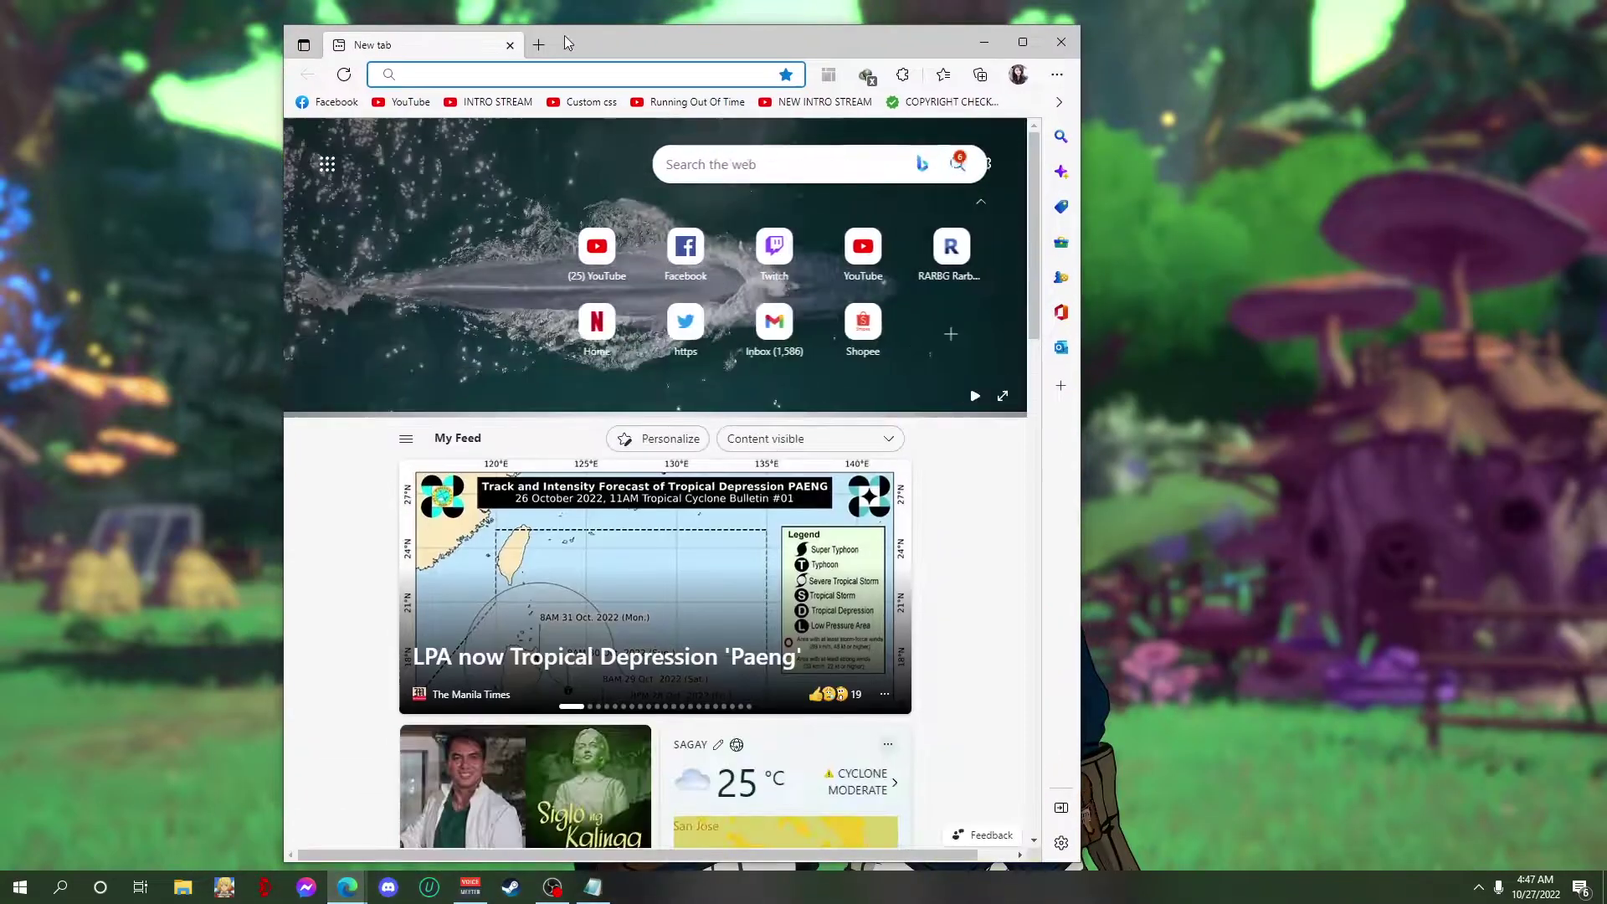
{"action": "double_click", "coordinate": [564, 35]}
{"action": "type", "text": "ome.tv"}
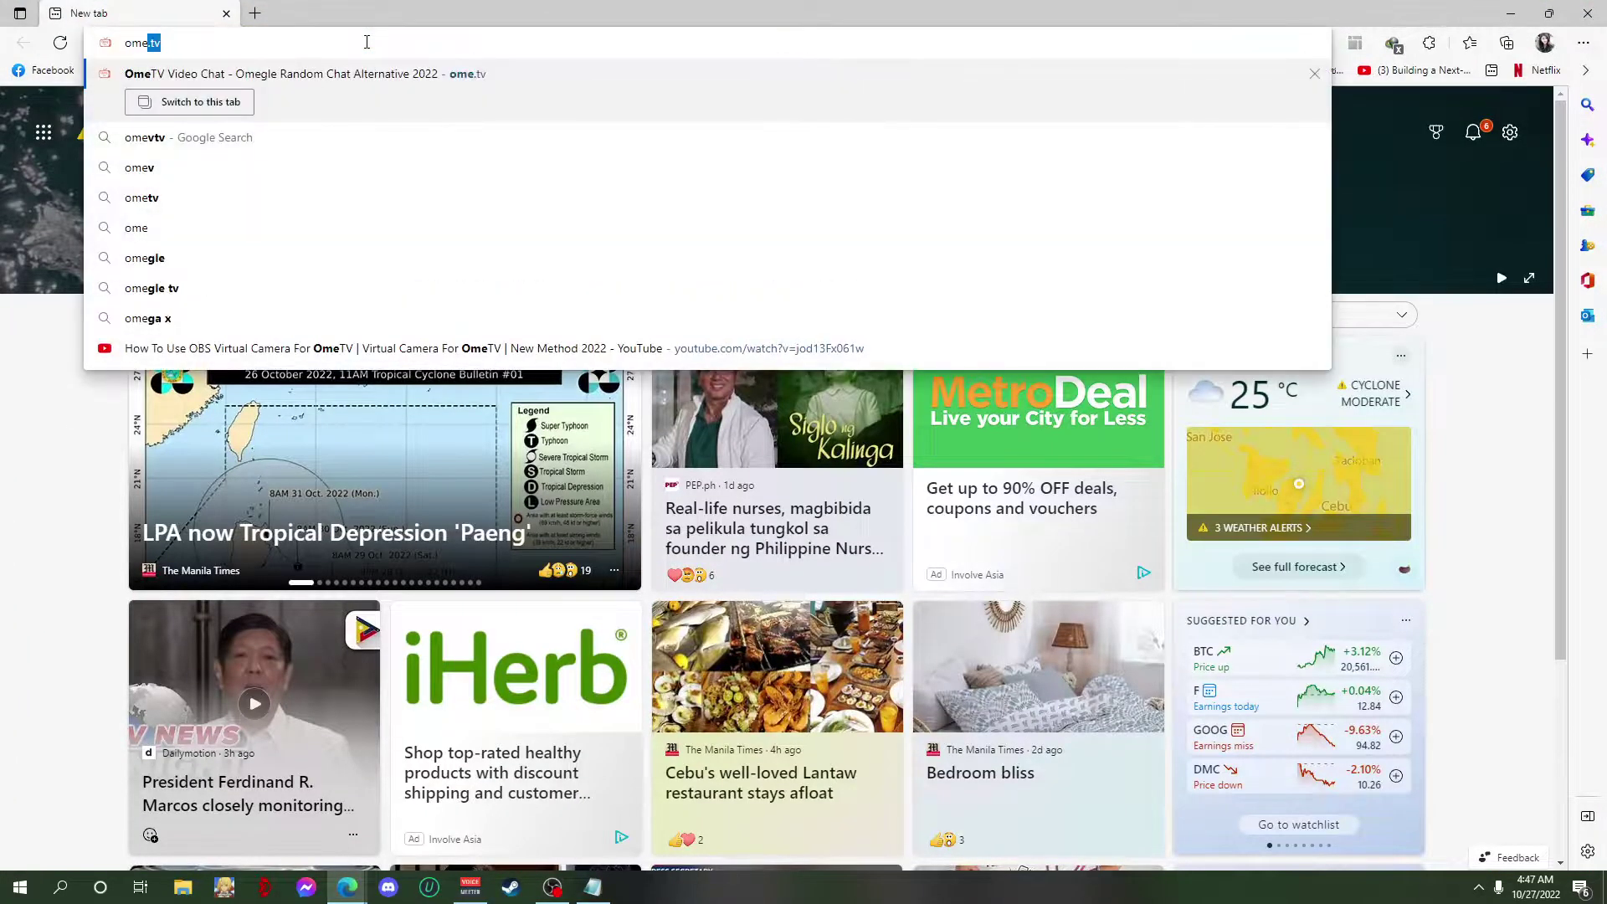
{"action": "key", "text": "Return"}
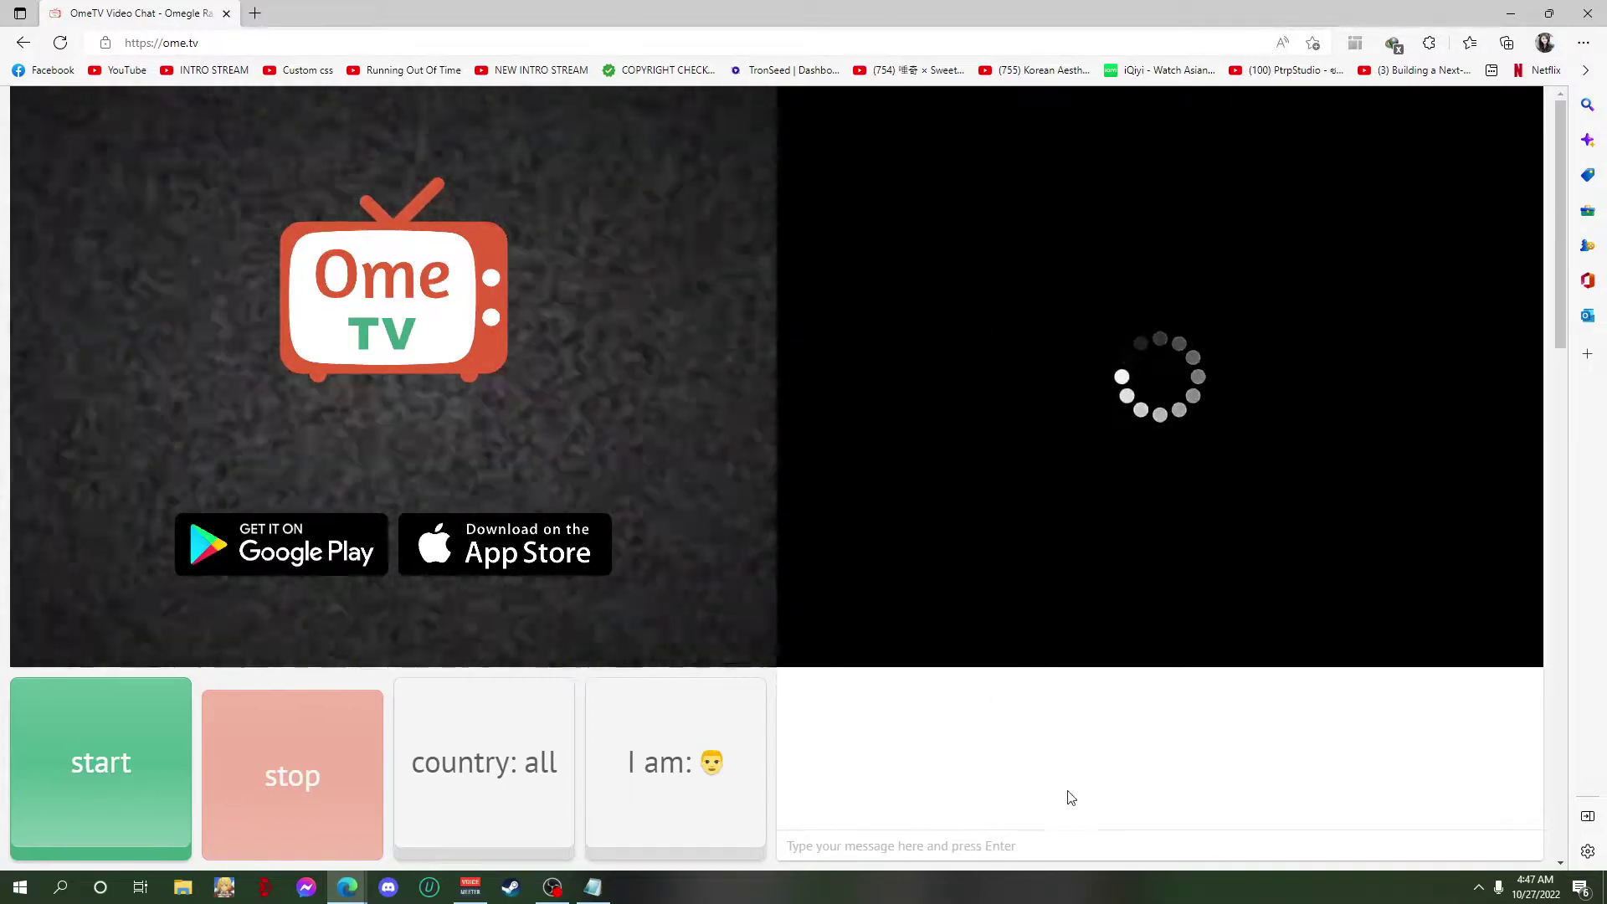
{"action": "mouse_move", "coordinate": [1000, 656]}
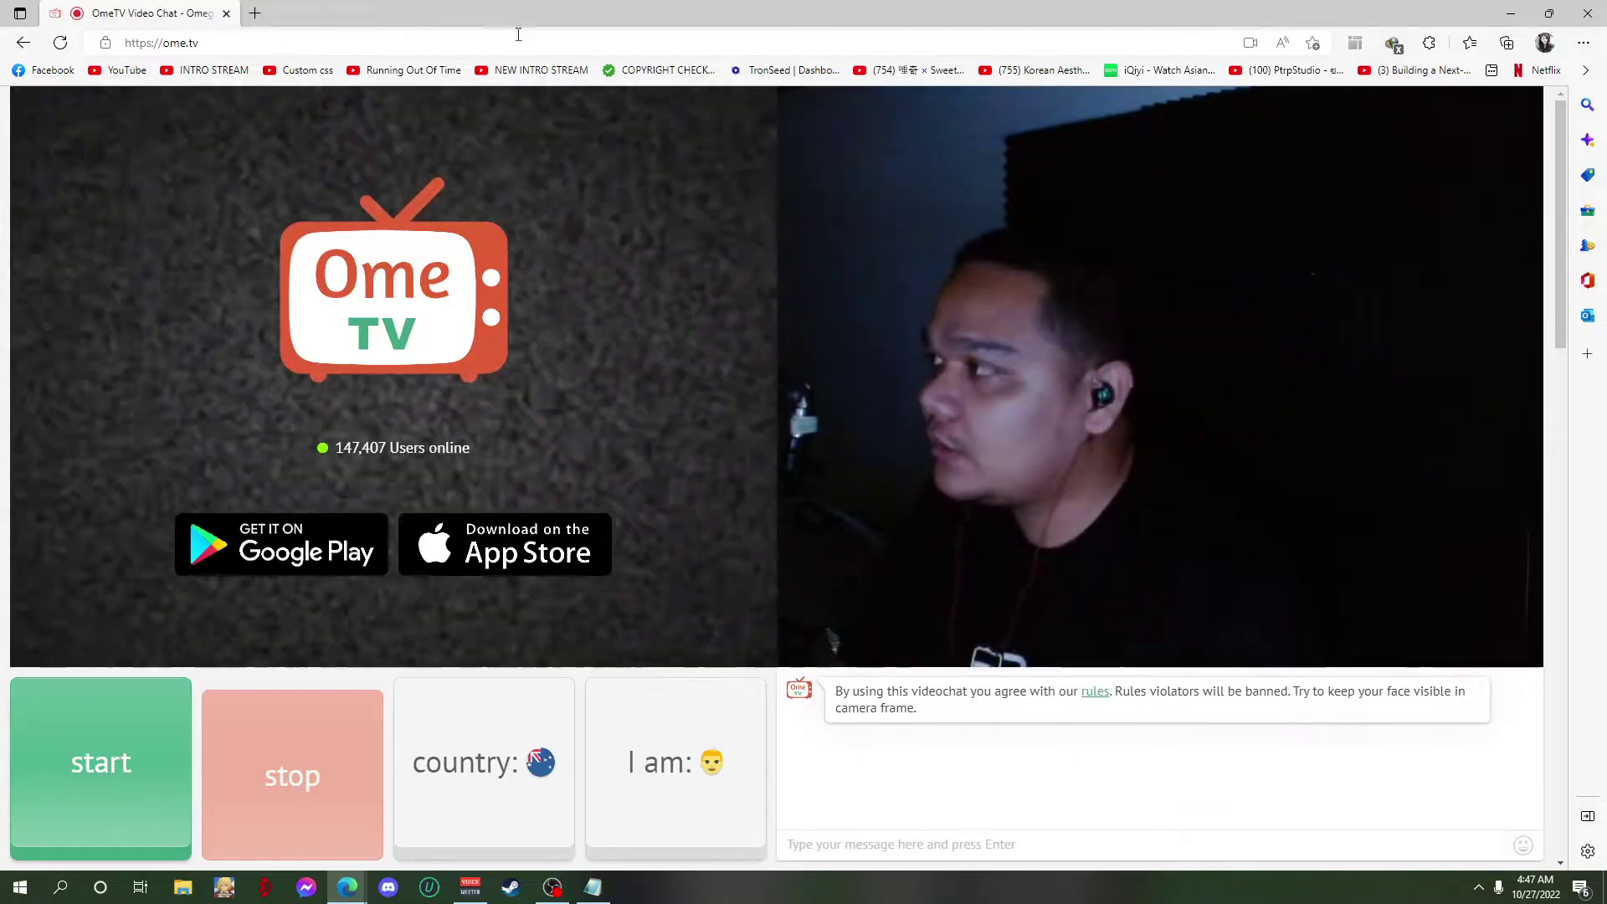
- Check Edge's camera site permission, keep OBS Virtual Camera as default, and close Settings
{"action": "left_click", "coordinate": [1250, 43]}
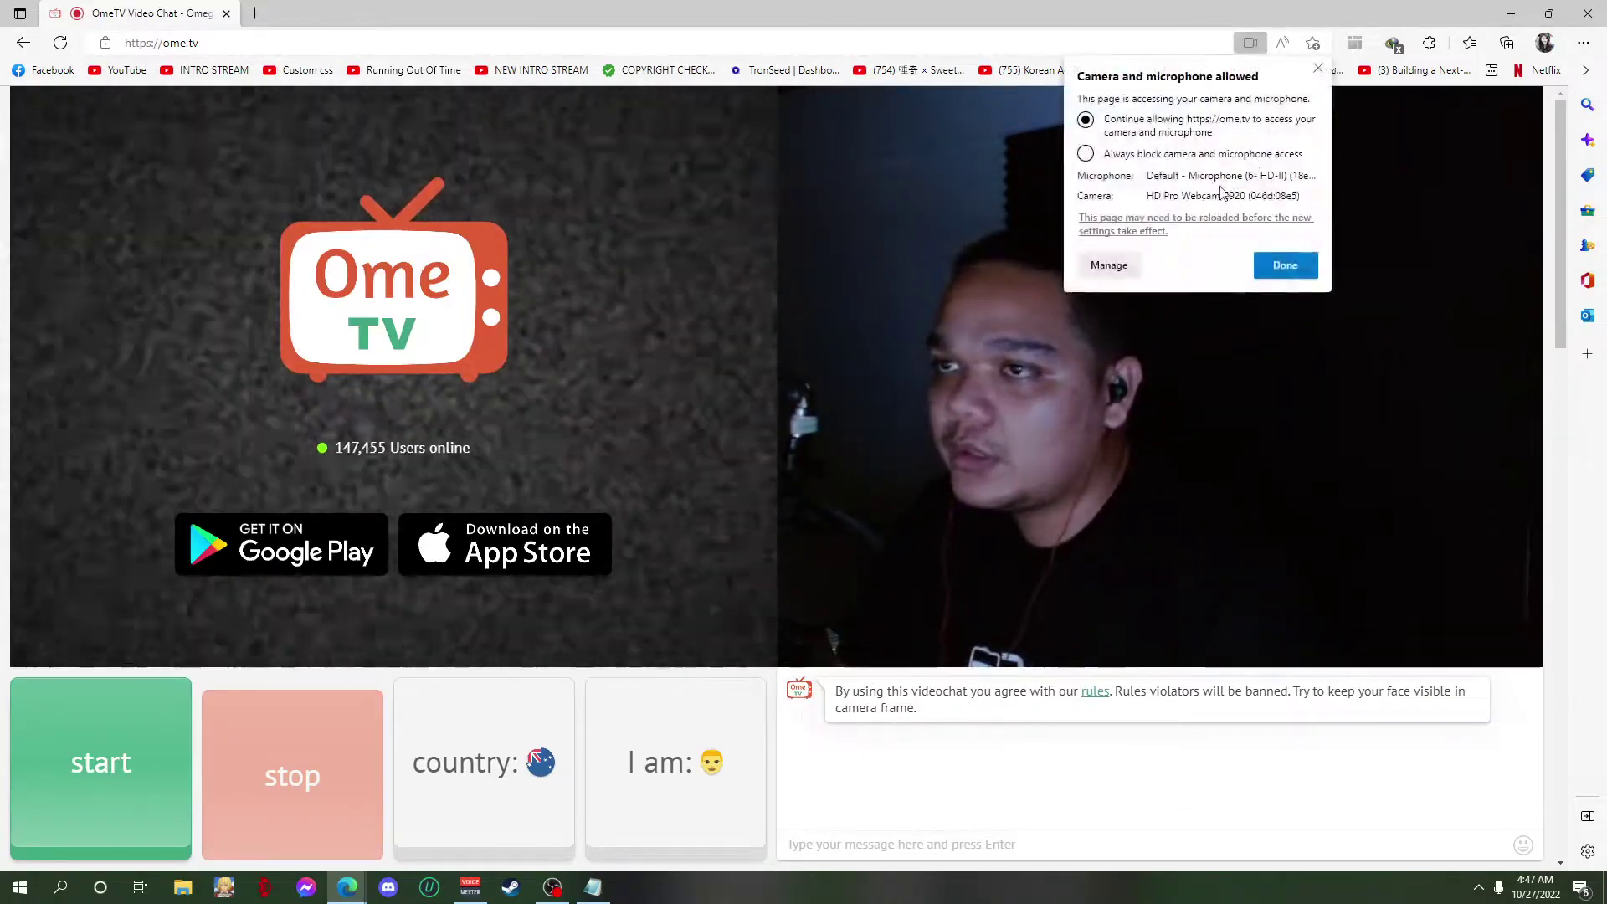
{"action": "left_click", "coordinate": [1112, 262]}
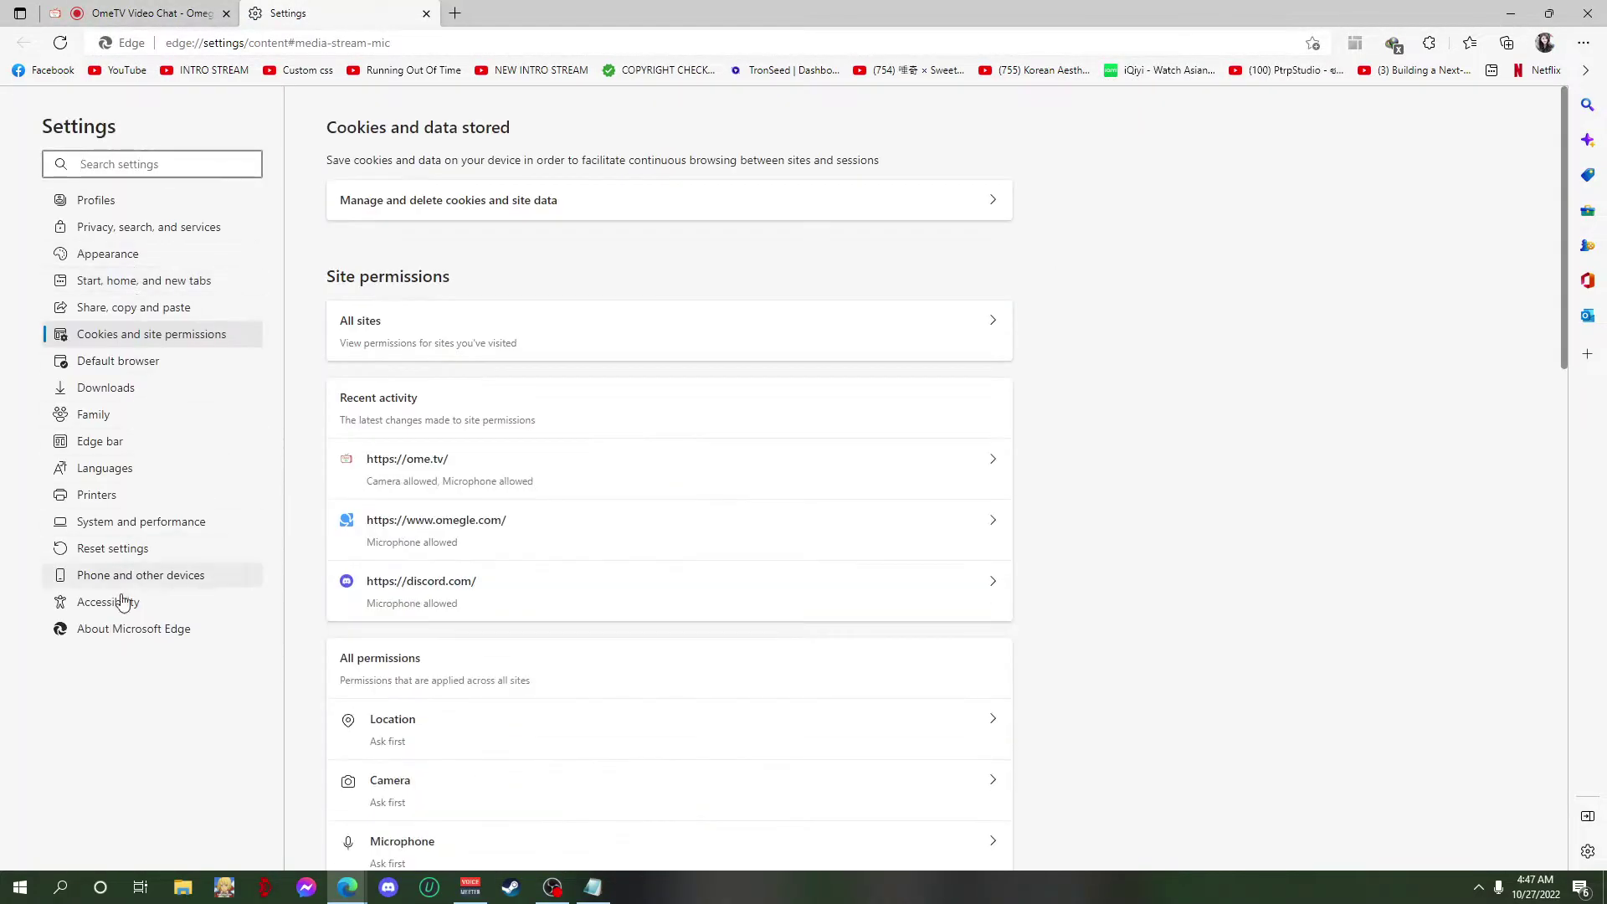
{"action": "scroll", "coordinate": [502, 452], "scroll_direction": "down", "scroll_amount": 5}
{"action": "scroll", "coordinate": [467, 474], "scroll_direction": "up", "scroll_amount": 5}
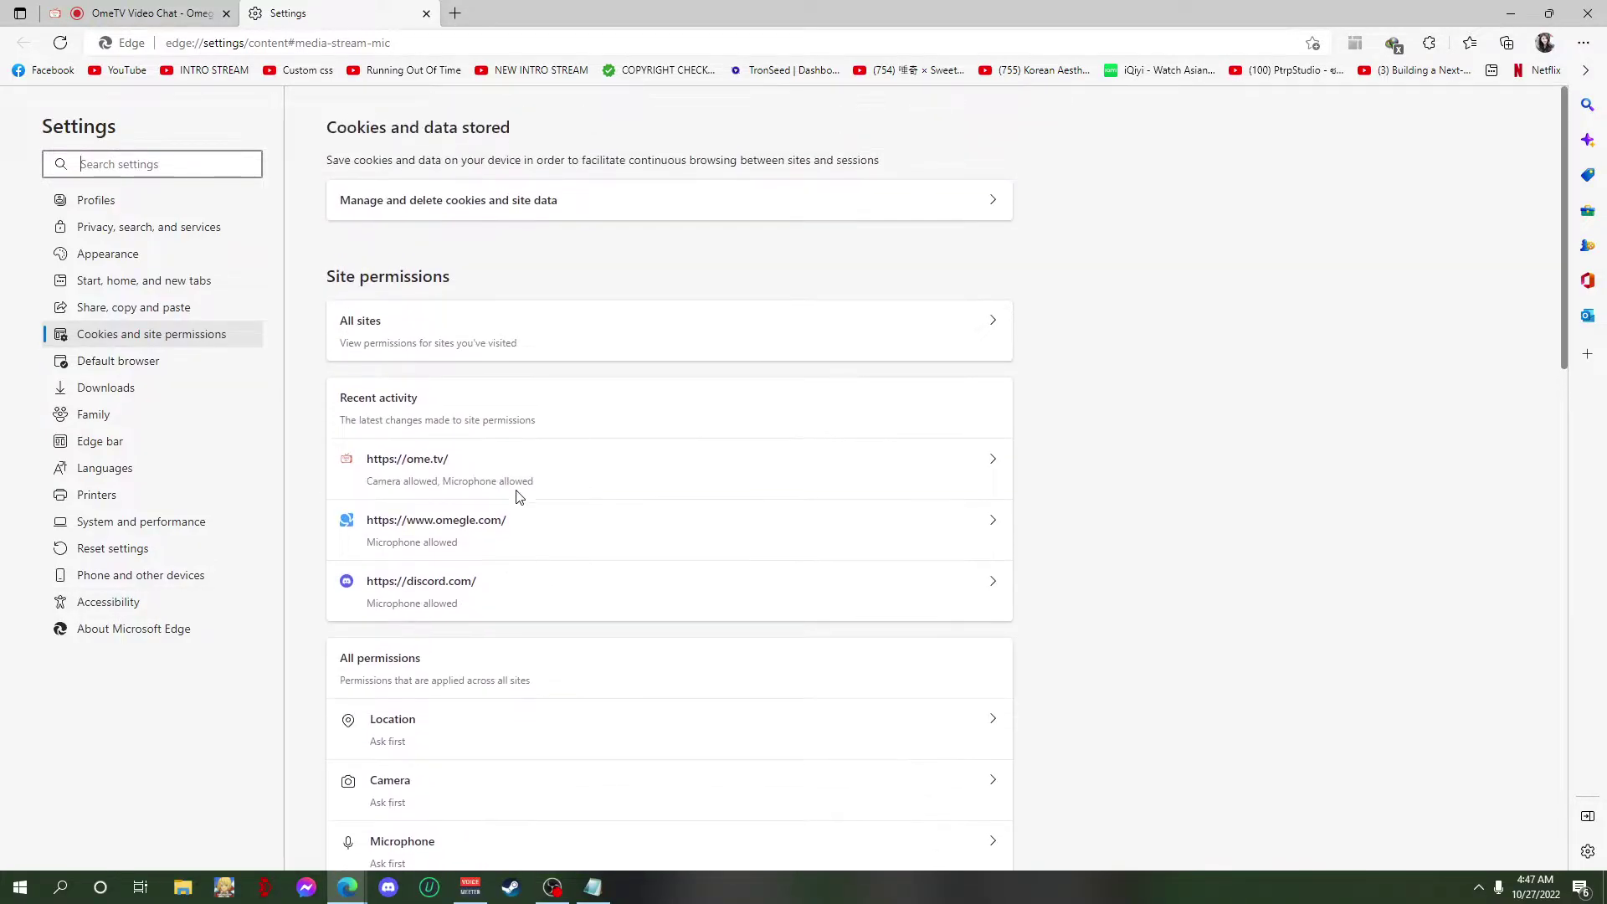
{"action": "left_click", "coordinate": [442, 796]}
{"action": "left_click", "coordinate": [941, 178]}
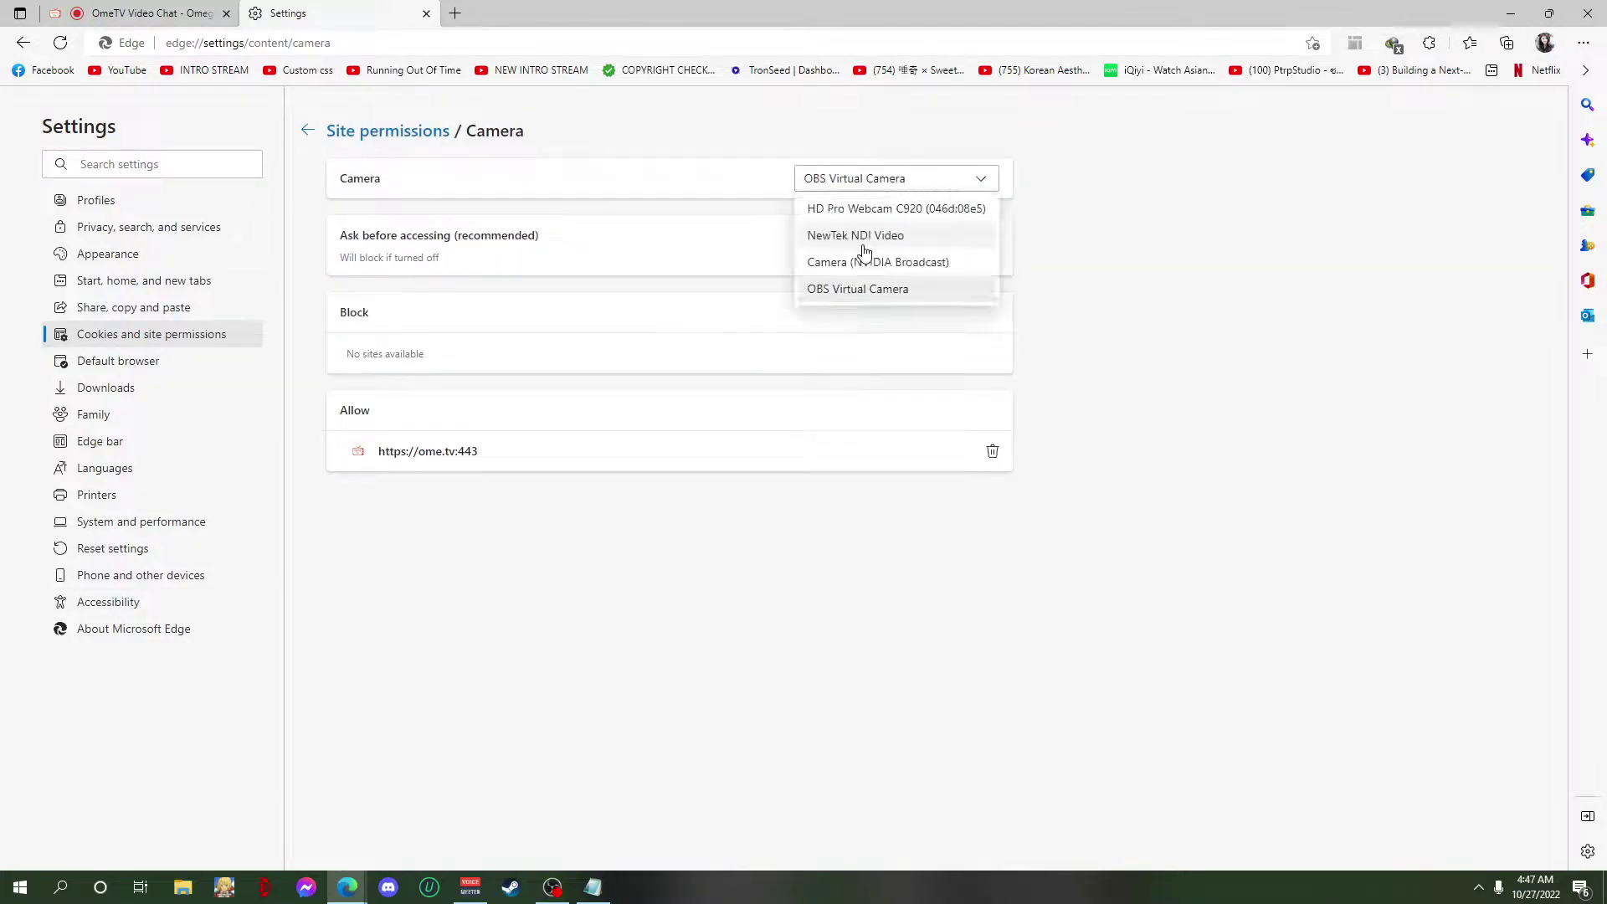
{"action": "left_click", "coordinate": [842, 289]}
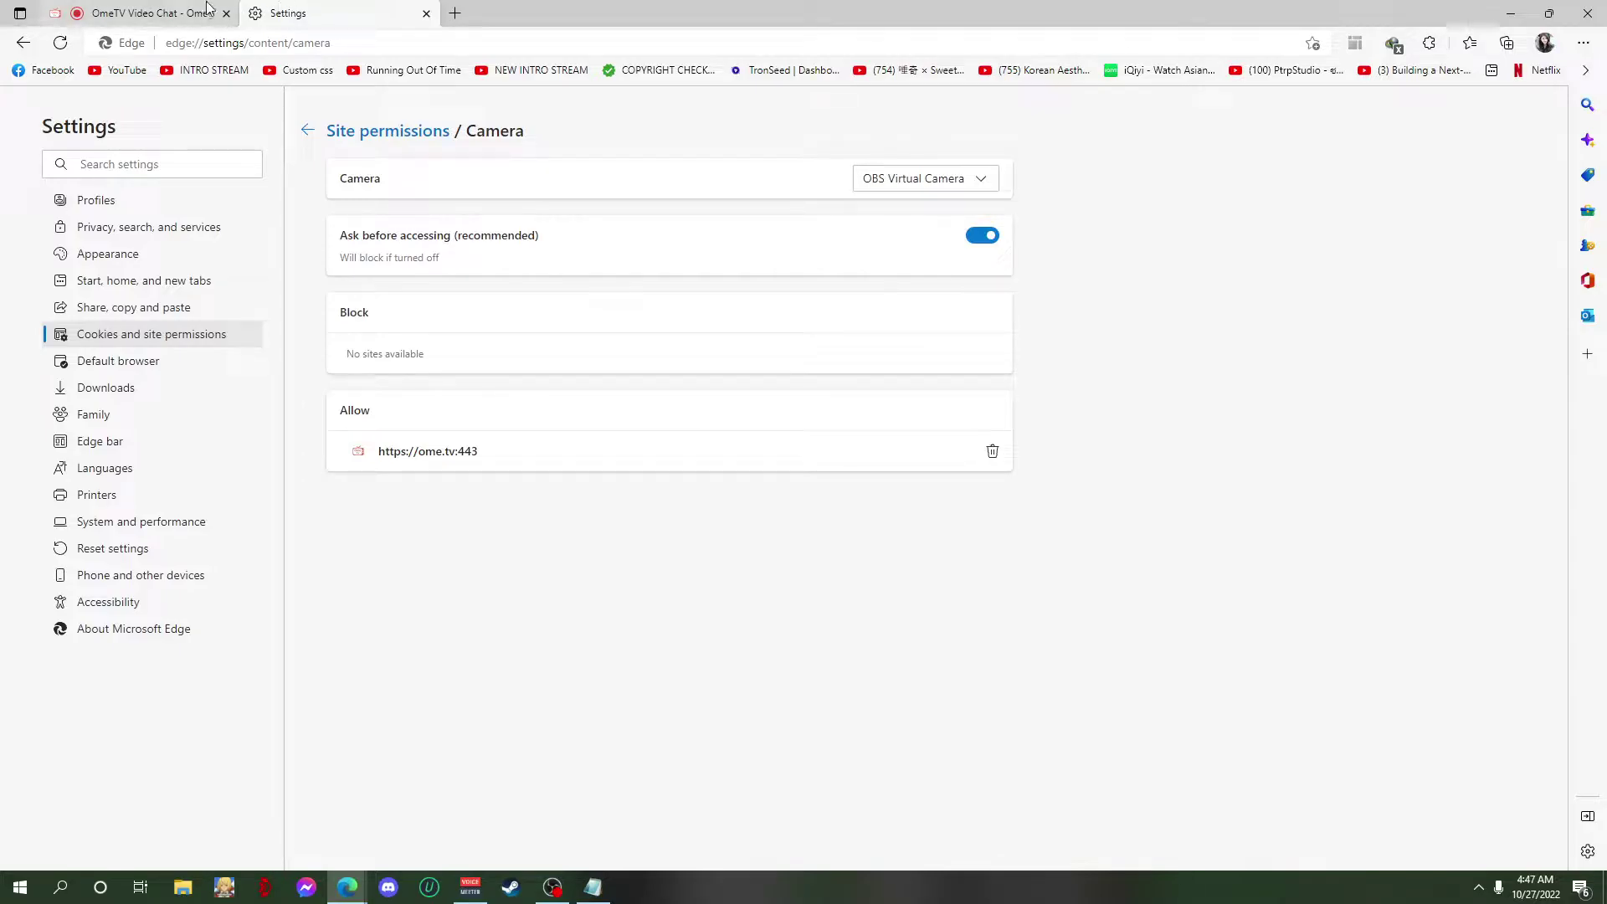
{"action": "left_click", "coordinate": [422, 13]}
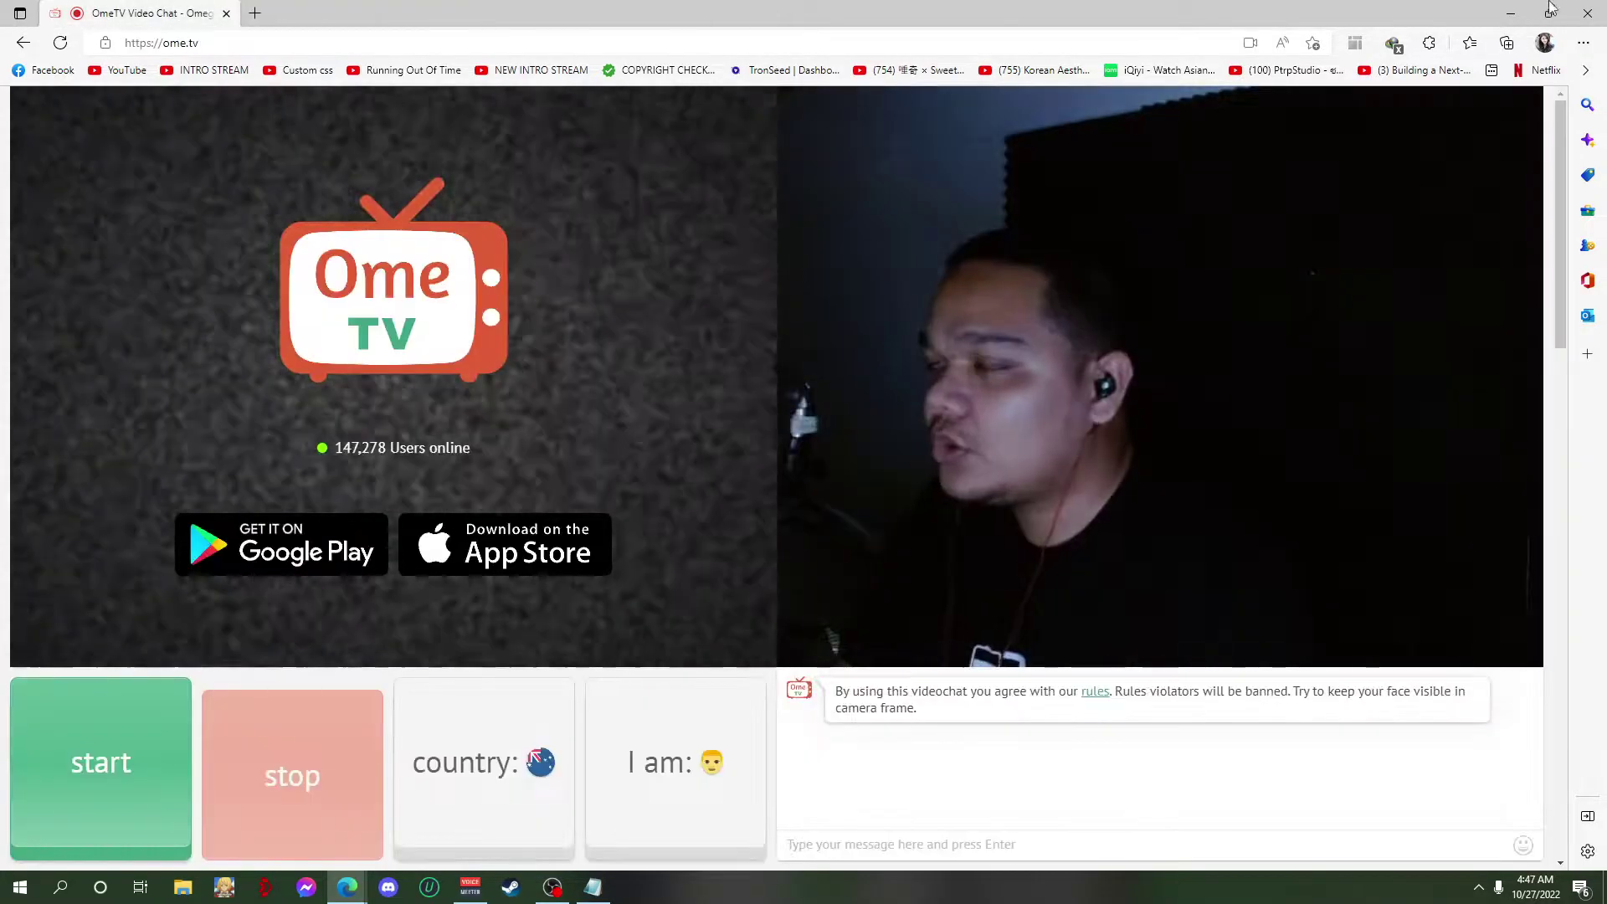
- Show the desktop and launch Device Manager by searching 'device' from Start
{"action": "key", "text": "super+d"}
{"action": "key", "text": "super"}
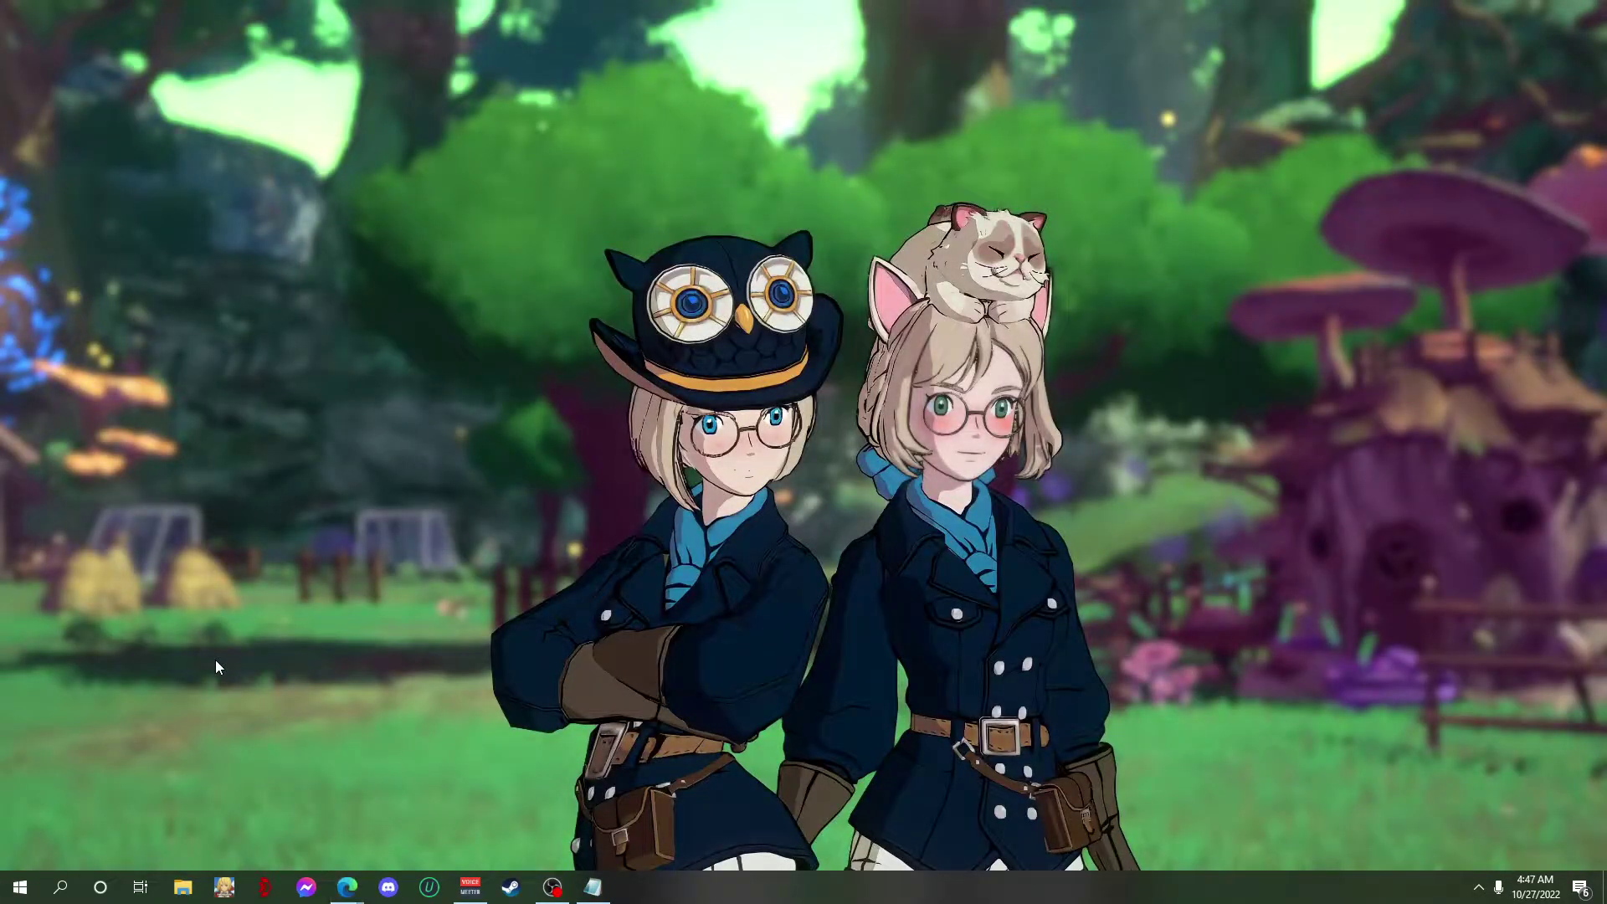
{"action": "type", "text": "device"}
{"action": "key", "text": "Return"}
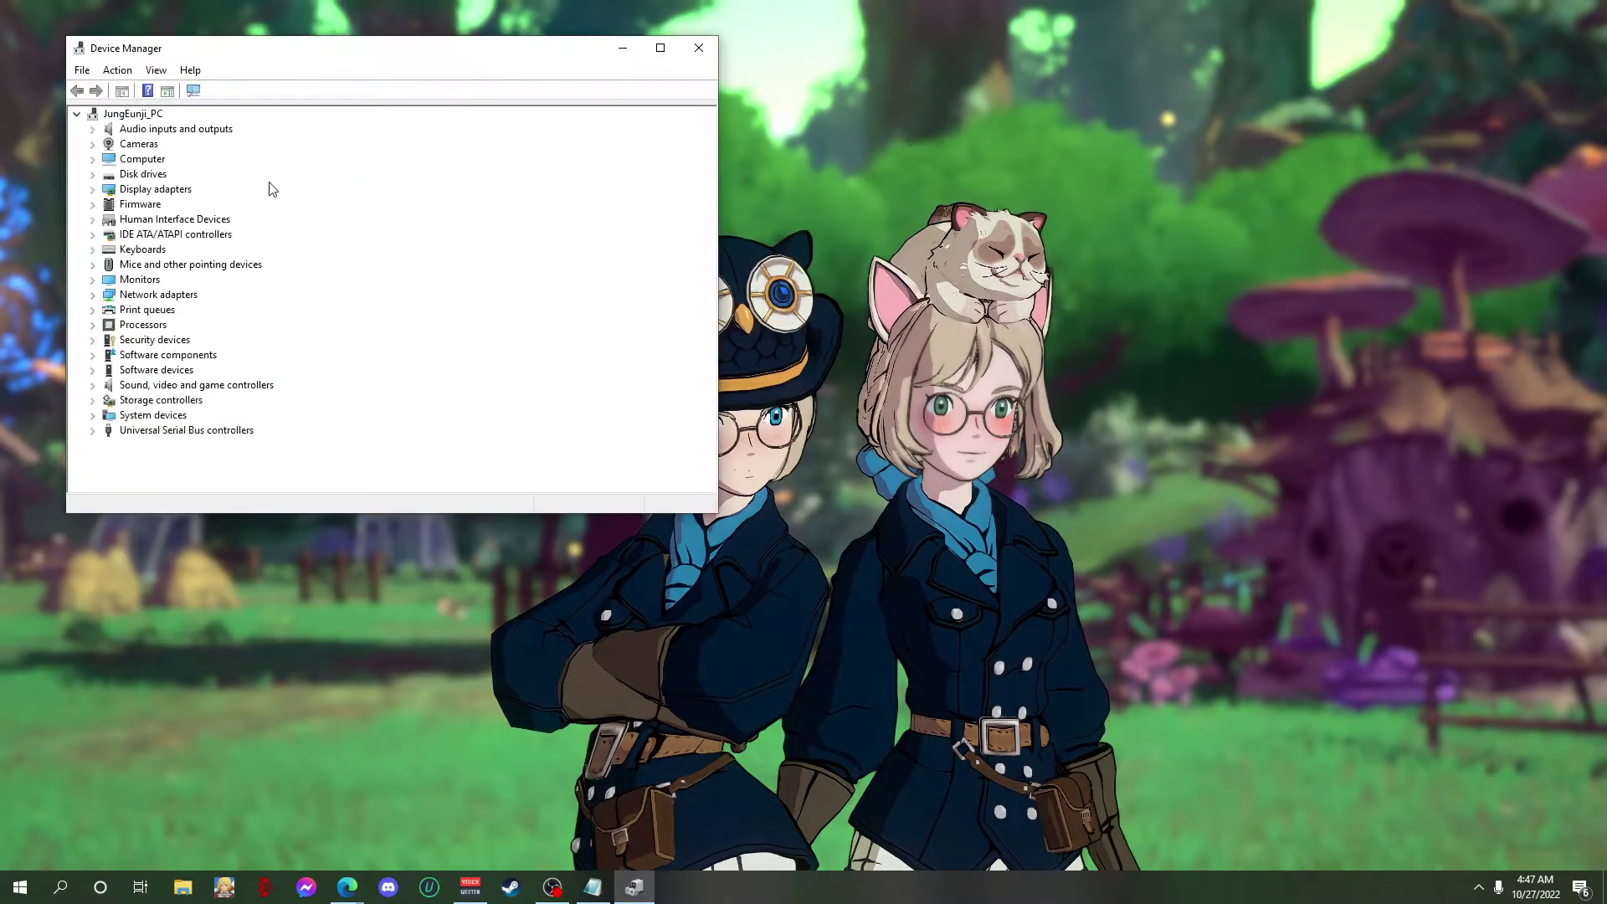
- Disable the HD Pro Webcam C920 under Cameras, confirm with Yes, and reposition the window
{"action": "double_click", "coordinate": [139, 144]}
{"action": "left_click", "coordinate": [176, 159]}
{"action": "right_click", "coordinate": [175, 160]}
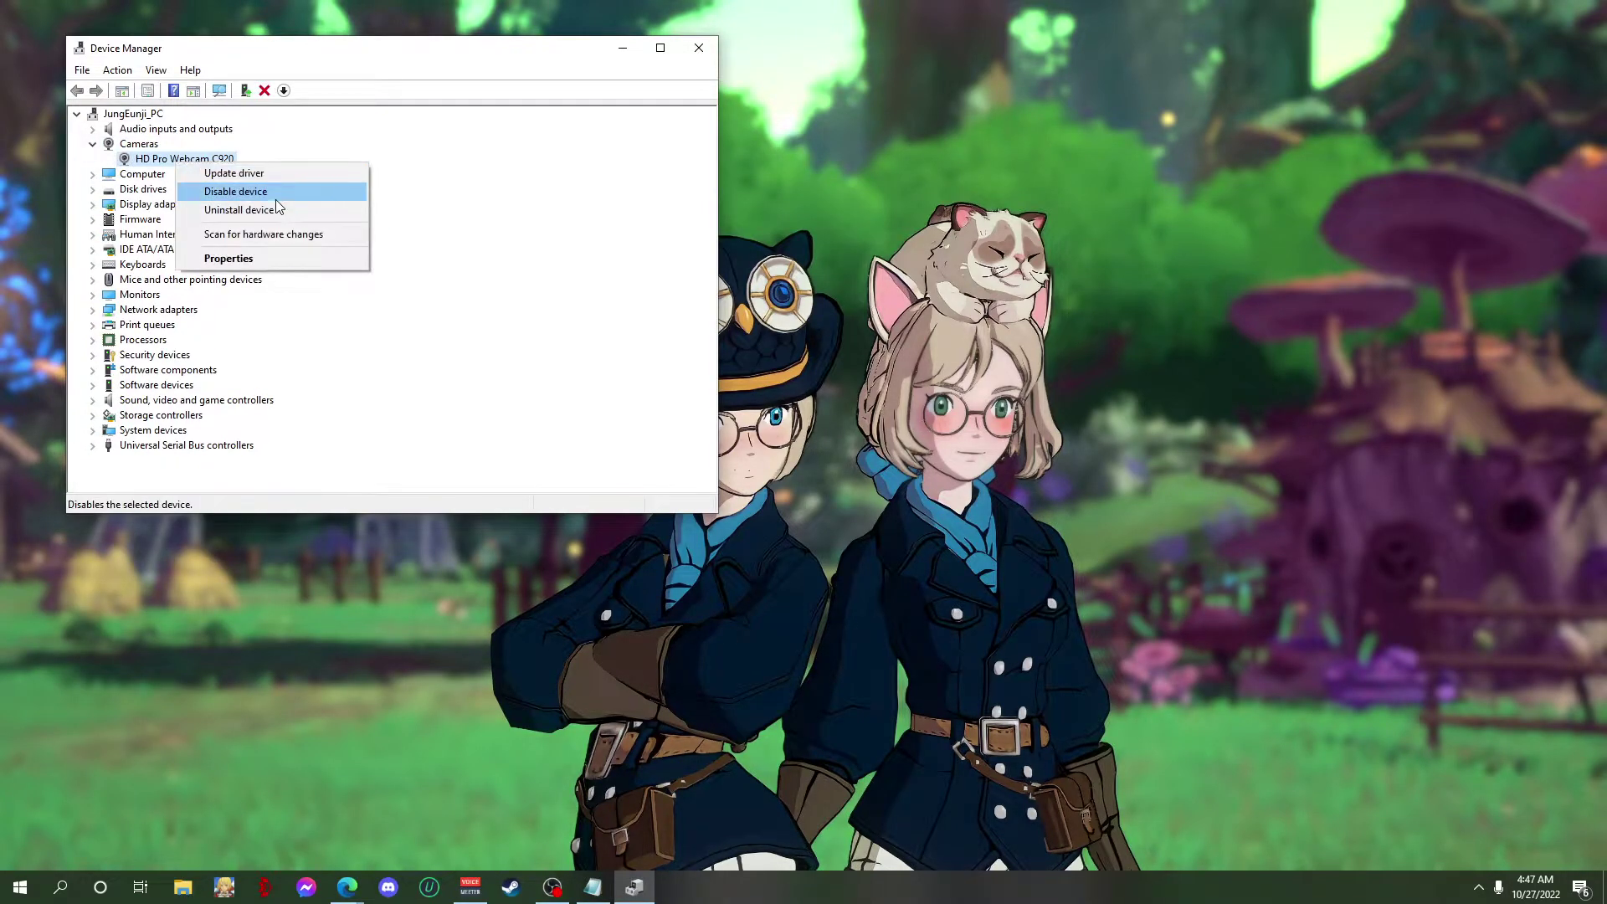
{"action": "left_click", "coordinate": [251, 193]}
{"action": "left_click", "coordinate": [841, 460]}
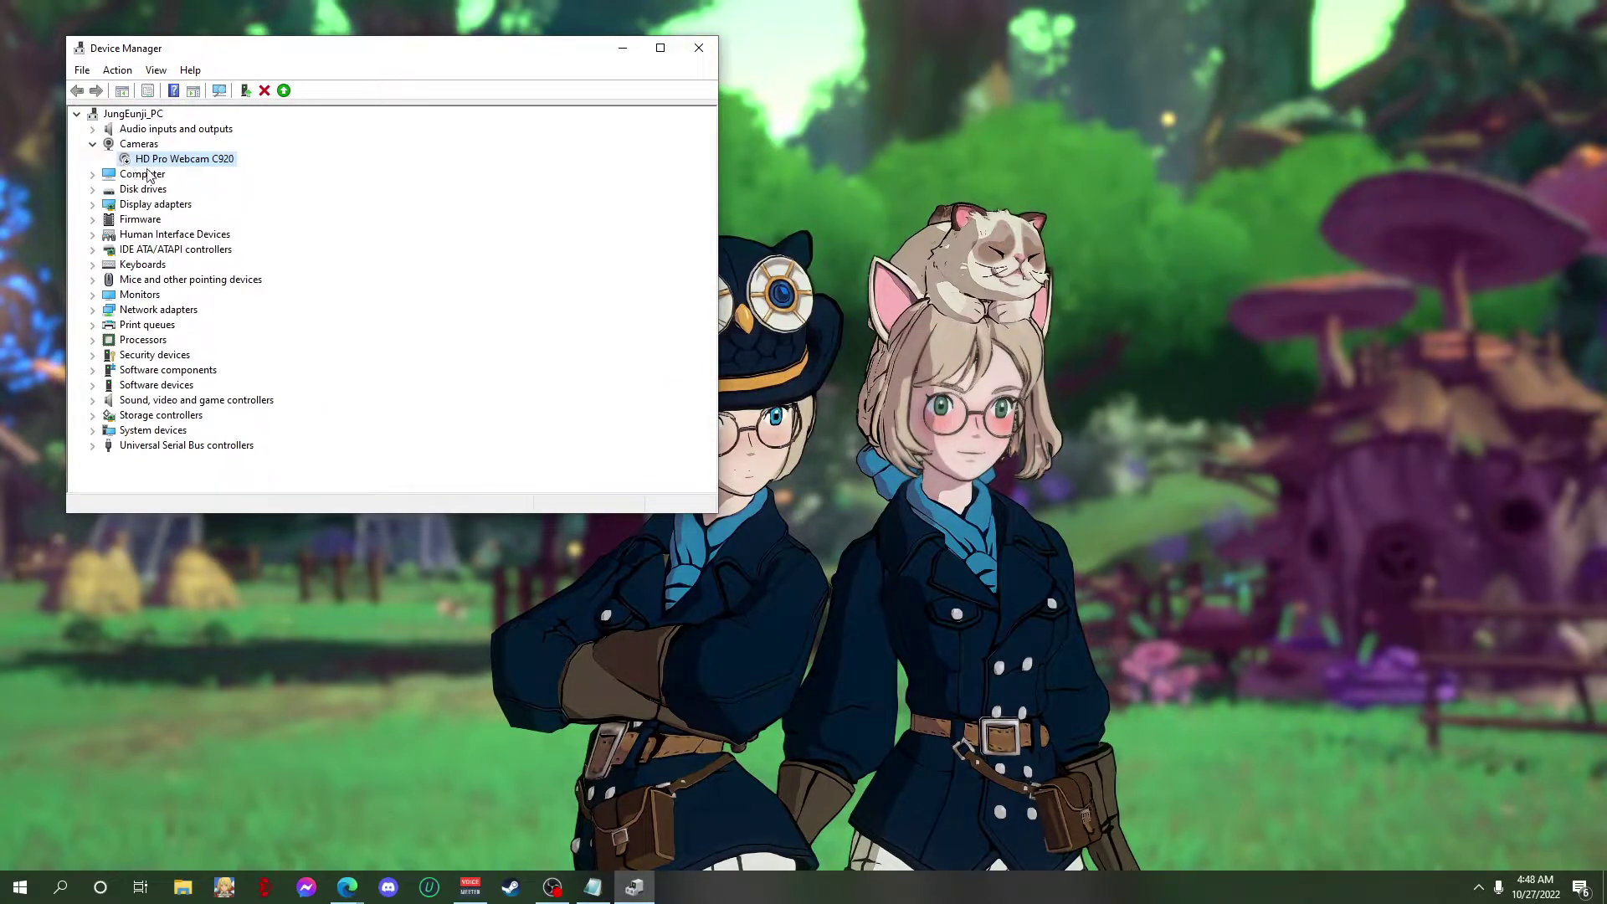
{"action": "left_click_drag", "start_coordinate": [311, 54], "coordinate": [886, 202]}
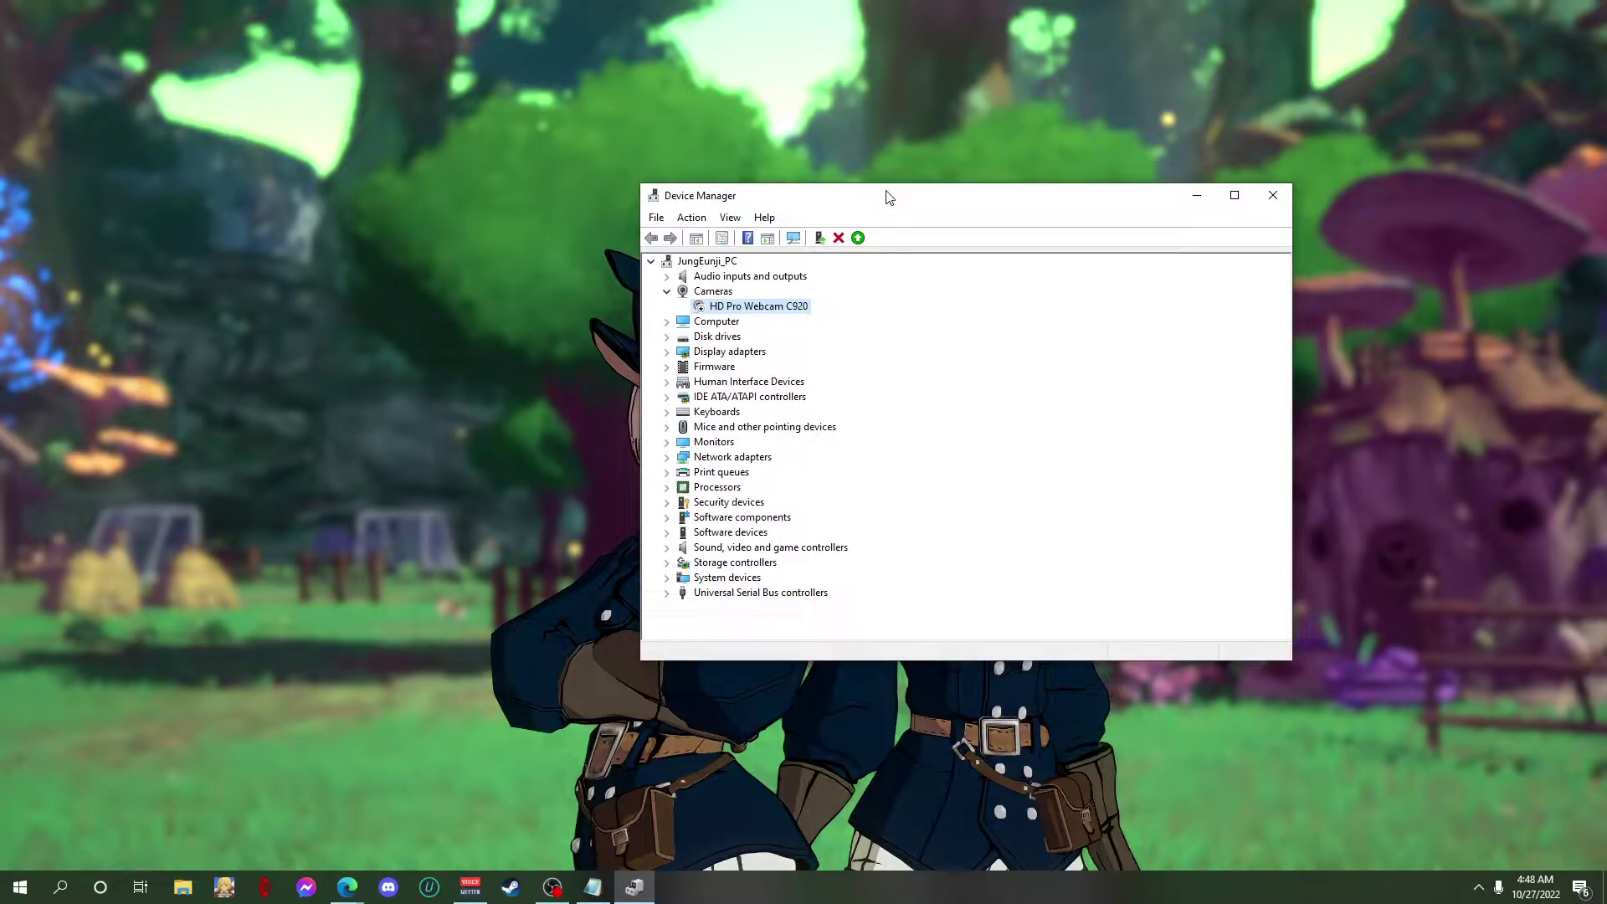
{"action": "left_click_drag", "start_coordinate": [889, 197], "coordinate": [278, 53]}
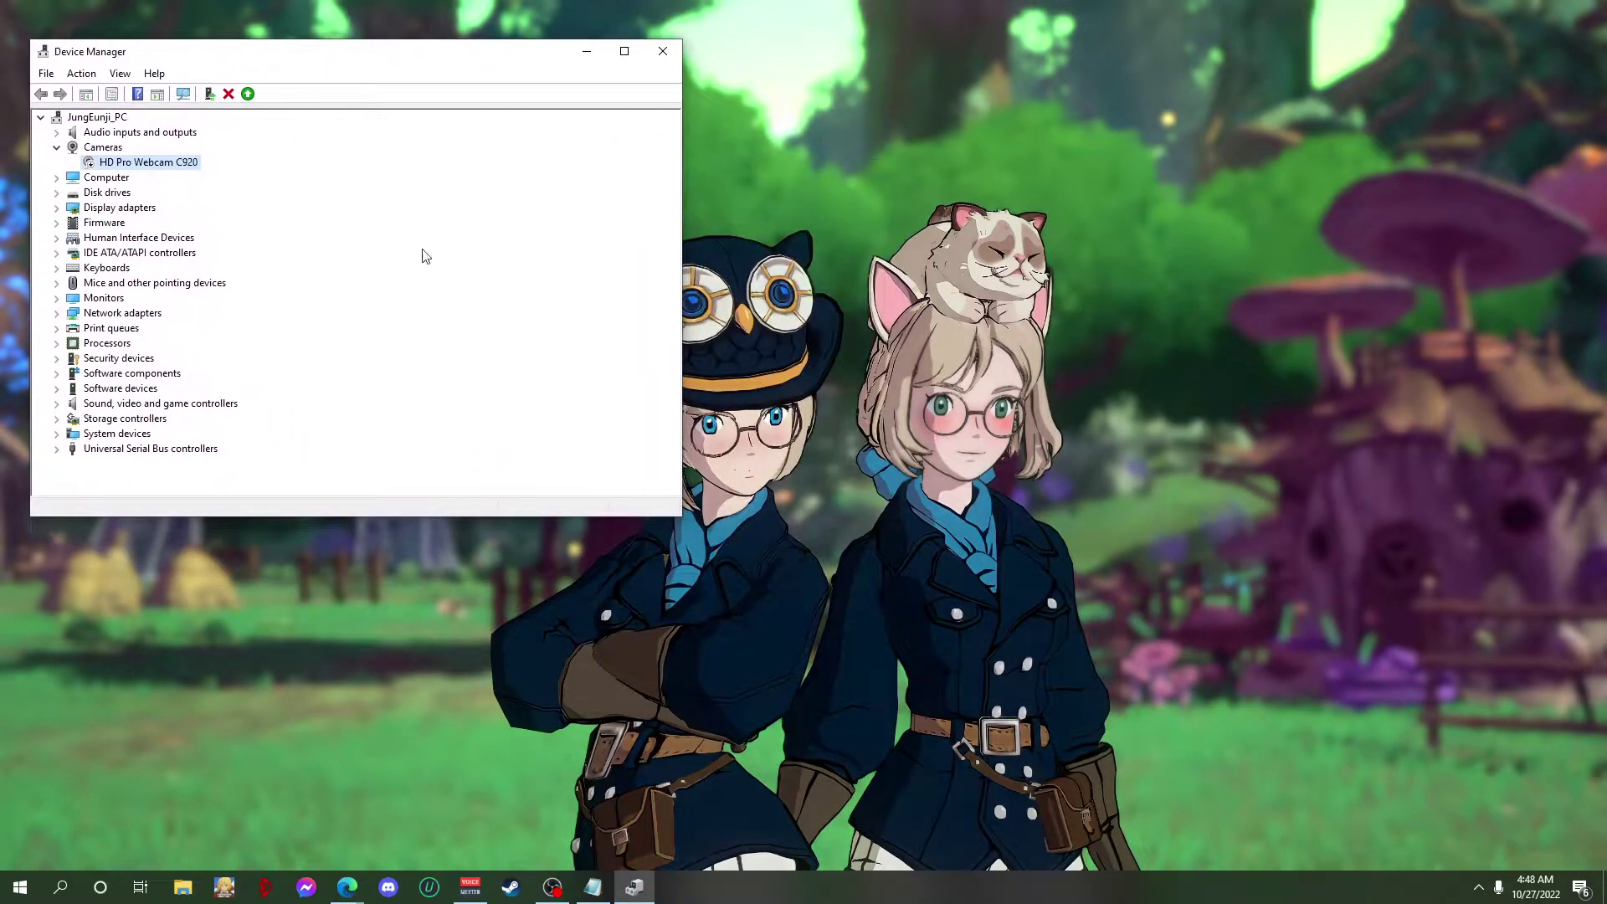
- Minimize Device Manager and launch Registry Editor by searching 'reg'
{"action": "left_click", "coordinate": [587, 51]}
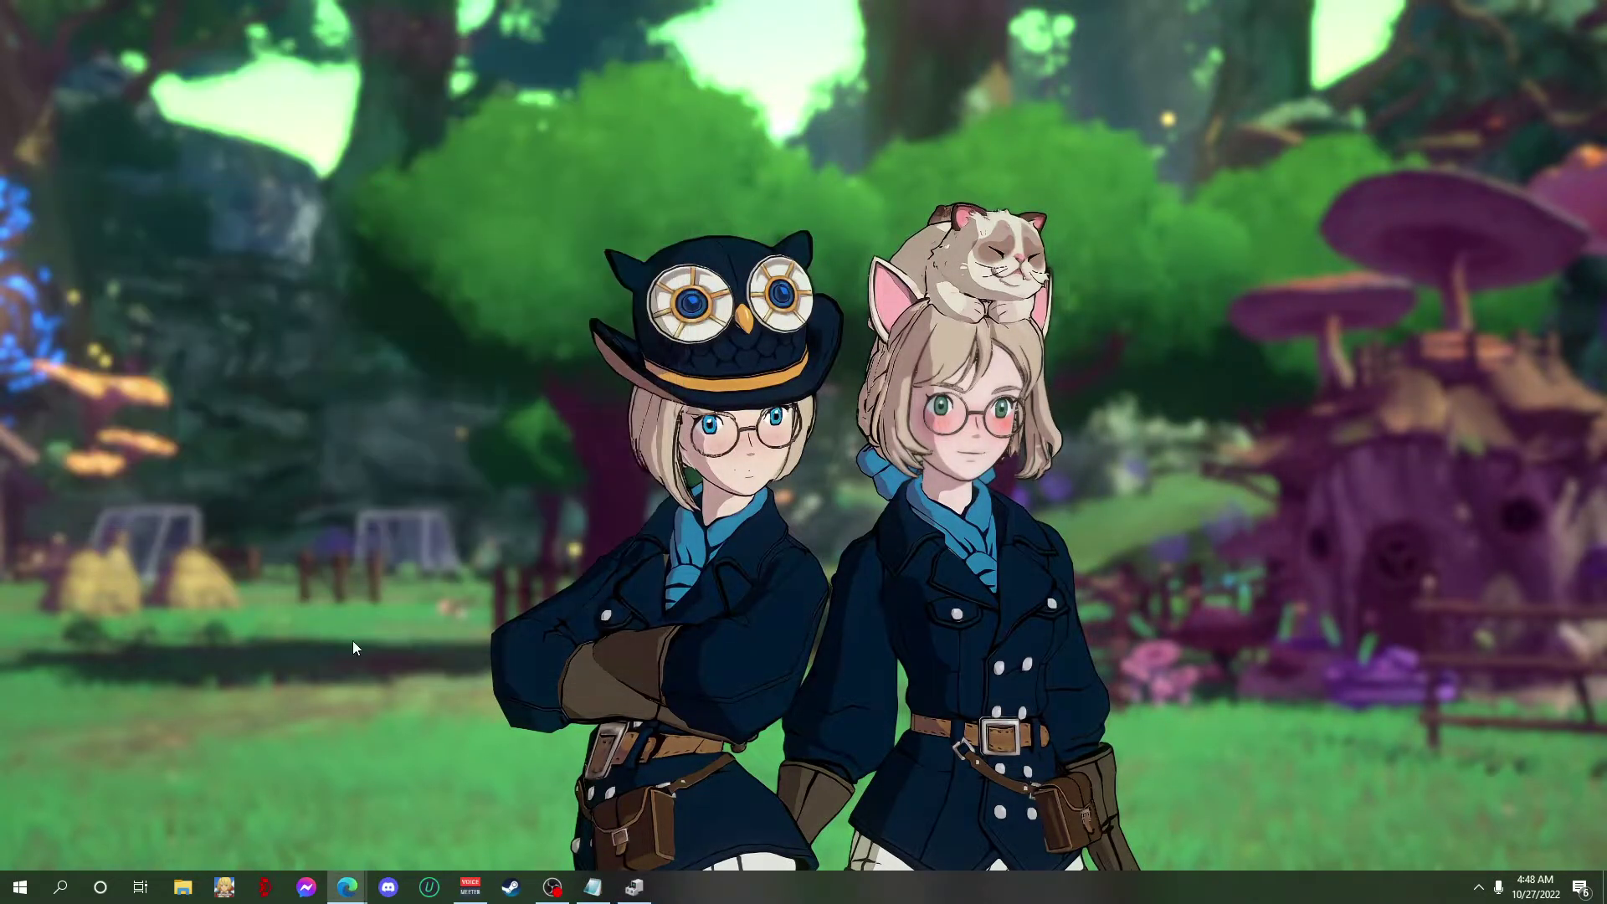
{"action": "key", "text": "super"}
{"action": "type", "text": "regi"}
{"action": "key", "text": "Return"}
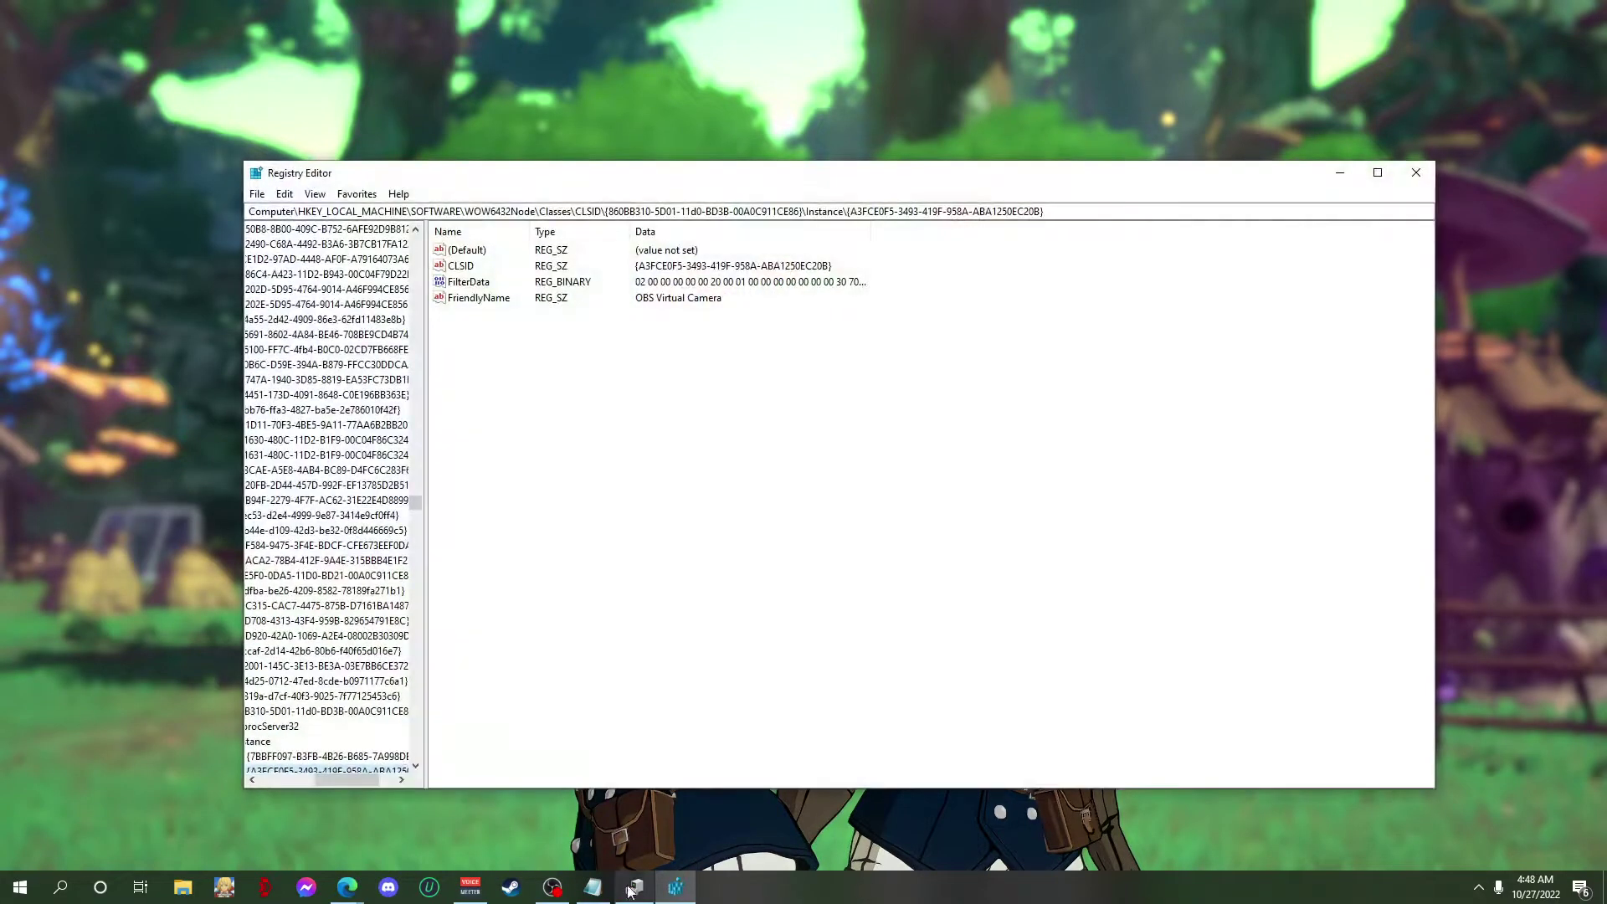
- Go to the non-WOW6432Node OBS Virtual Camera key from Notepad and edit FriendlyName
{"action": "left_click", "coordinate": [593, 890]}
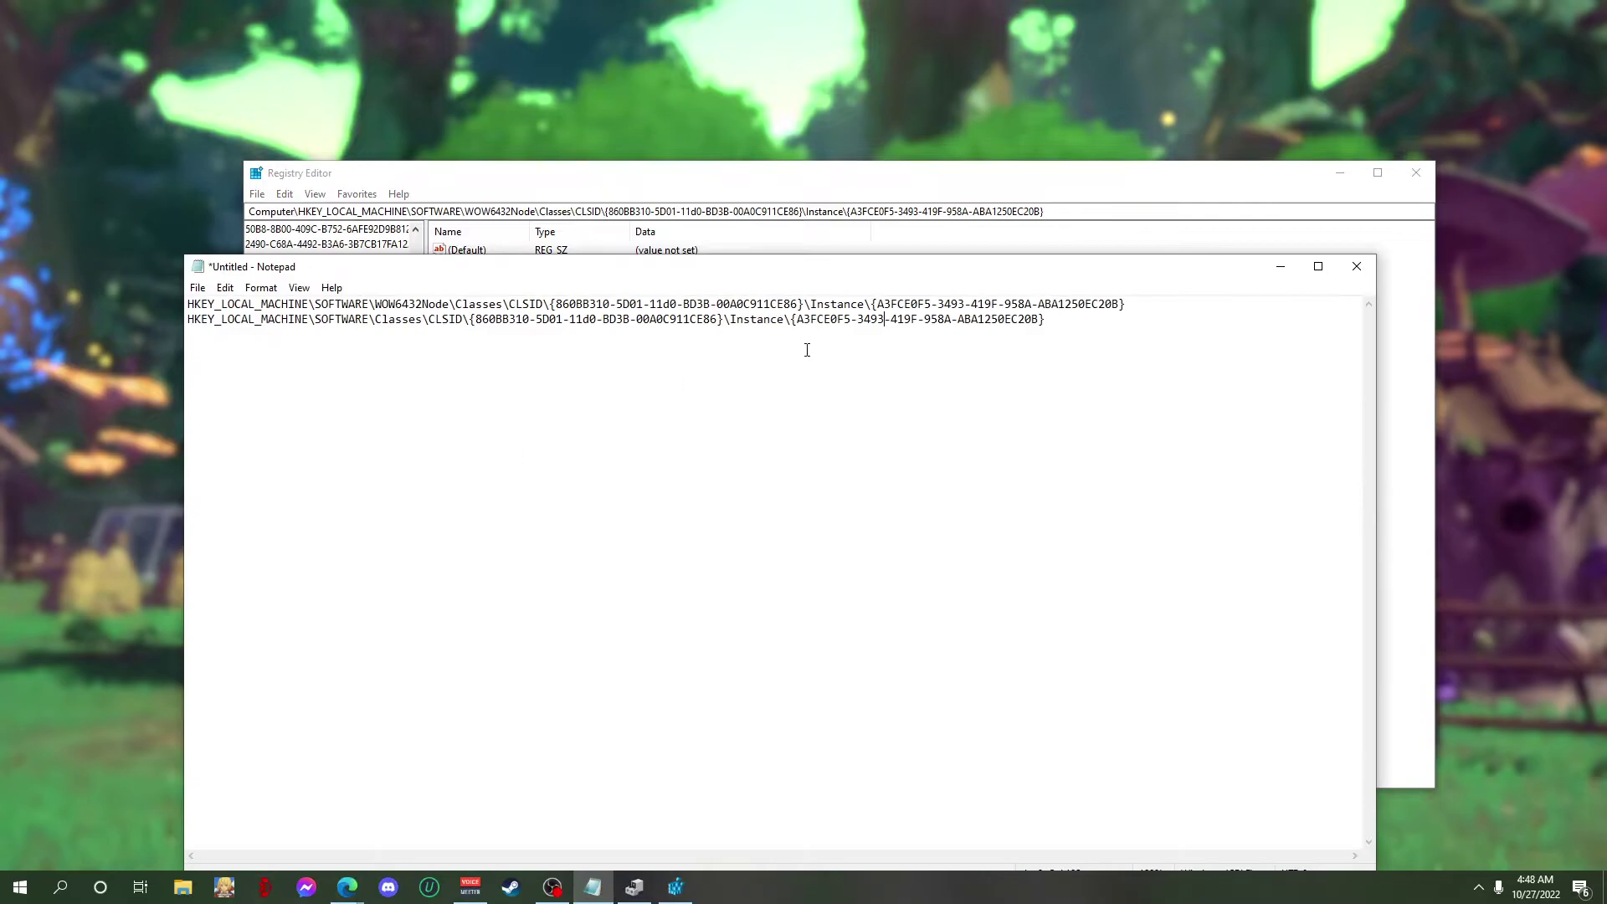
{"action": "left_click_drag", "start_coordinate": [882, 323], "coordinate": [177, 331]}
{"action": "key", "text": "ctrl+c"}
{"action": "left_click", "coordinate": [1072, 238]}
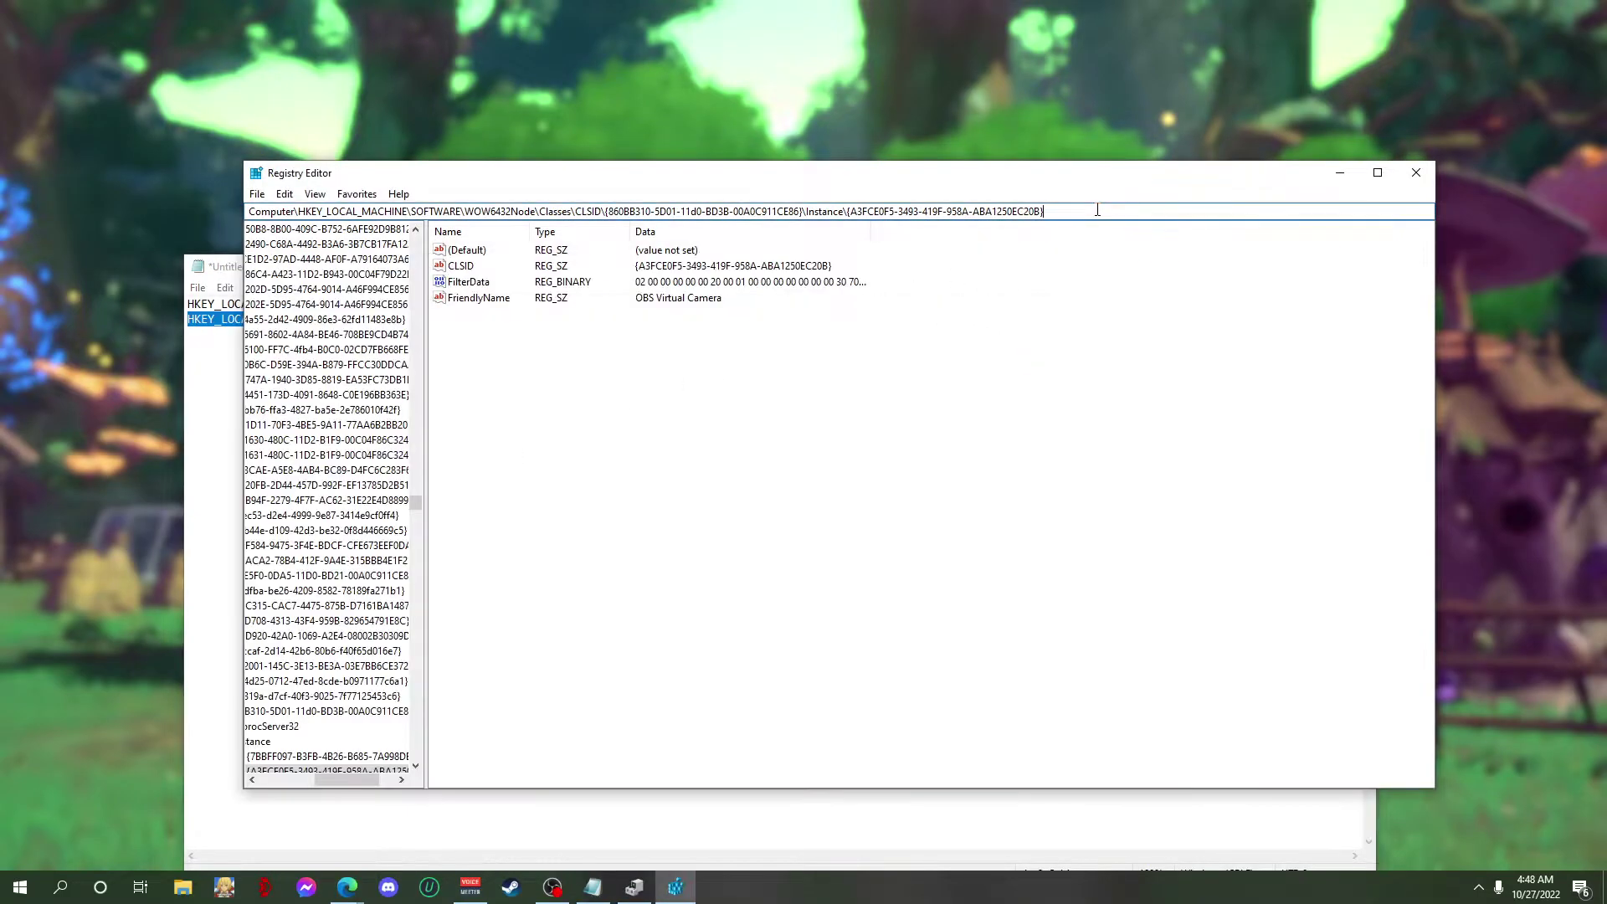
{"action": "left_click", "coordinate": [1097, 211]}
{"action": "key", "text": "ctrl+v"}
{"action": "key", "text": "Return"}
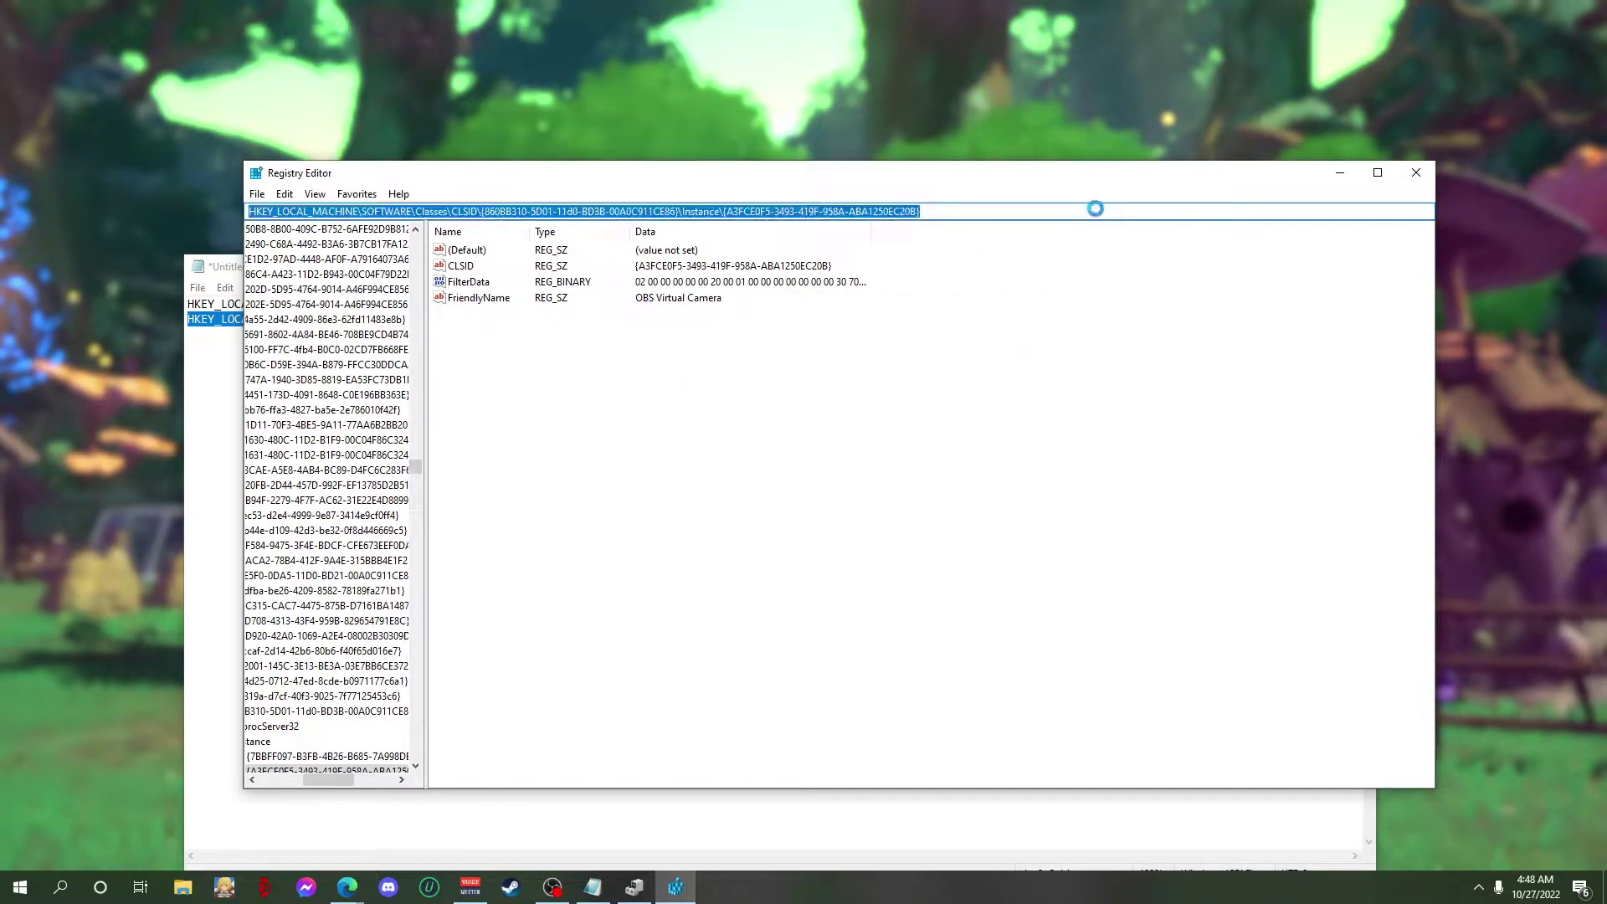
{"action": "double_click", "coordinate": [473, 299]}
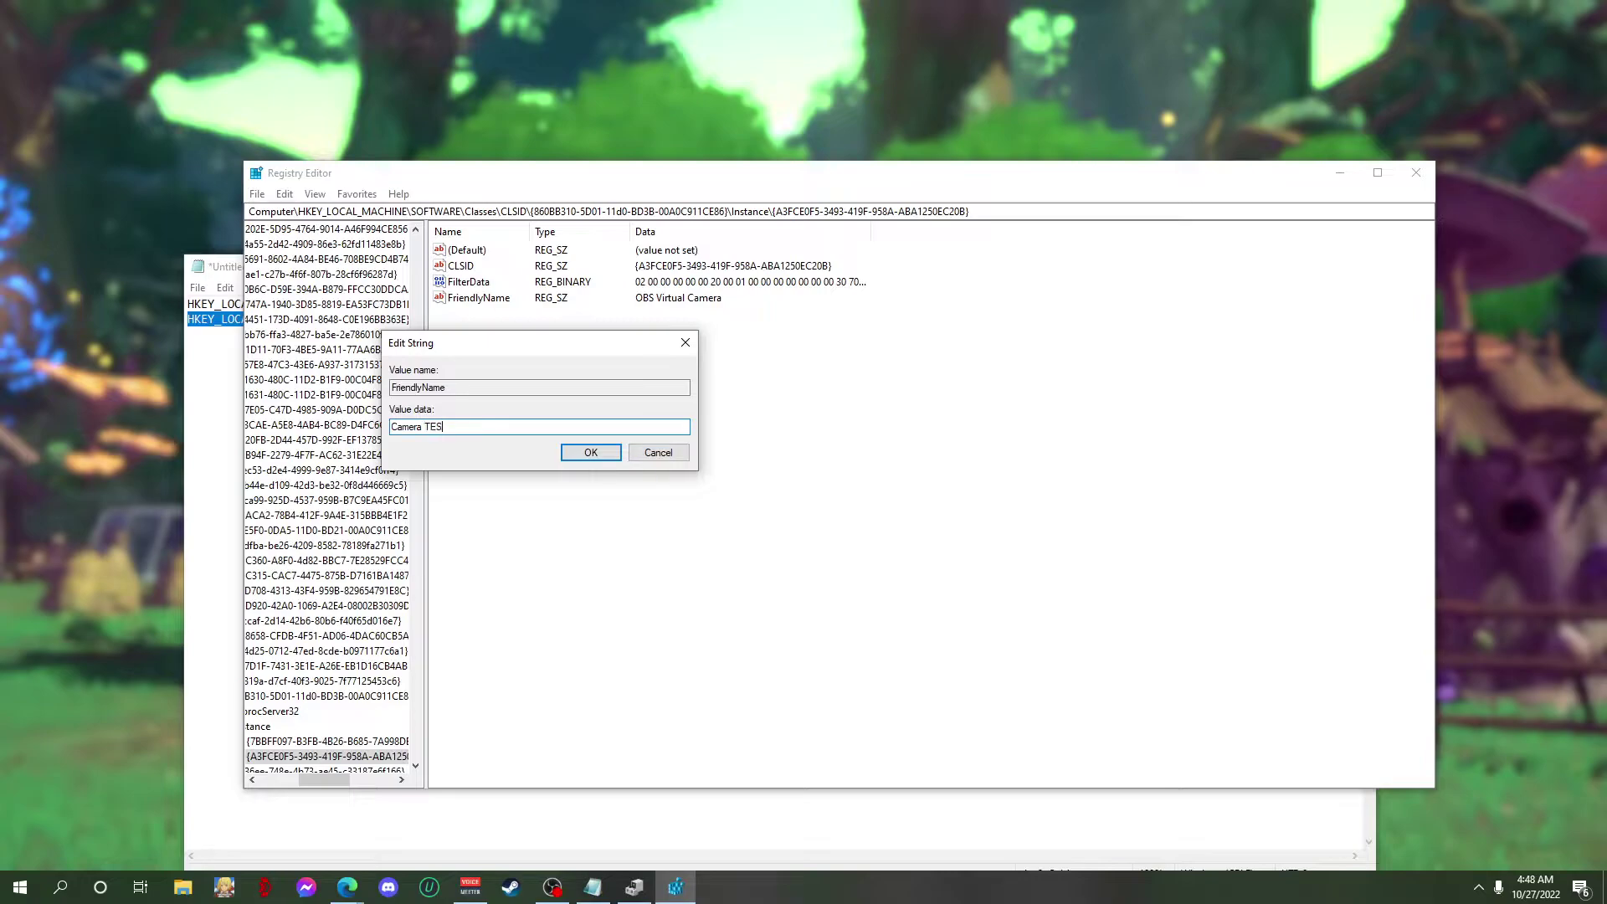
- Confirm the first FriendlyName as Camera TEST and copy the WOW6432Node key path from Notepad
{"action": "left_click", "coordinate": [593, 452]}
{"action": "left_click", "coordinate": [204, 339]}
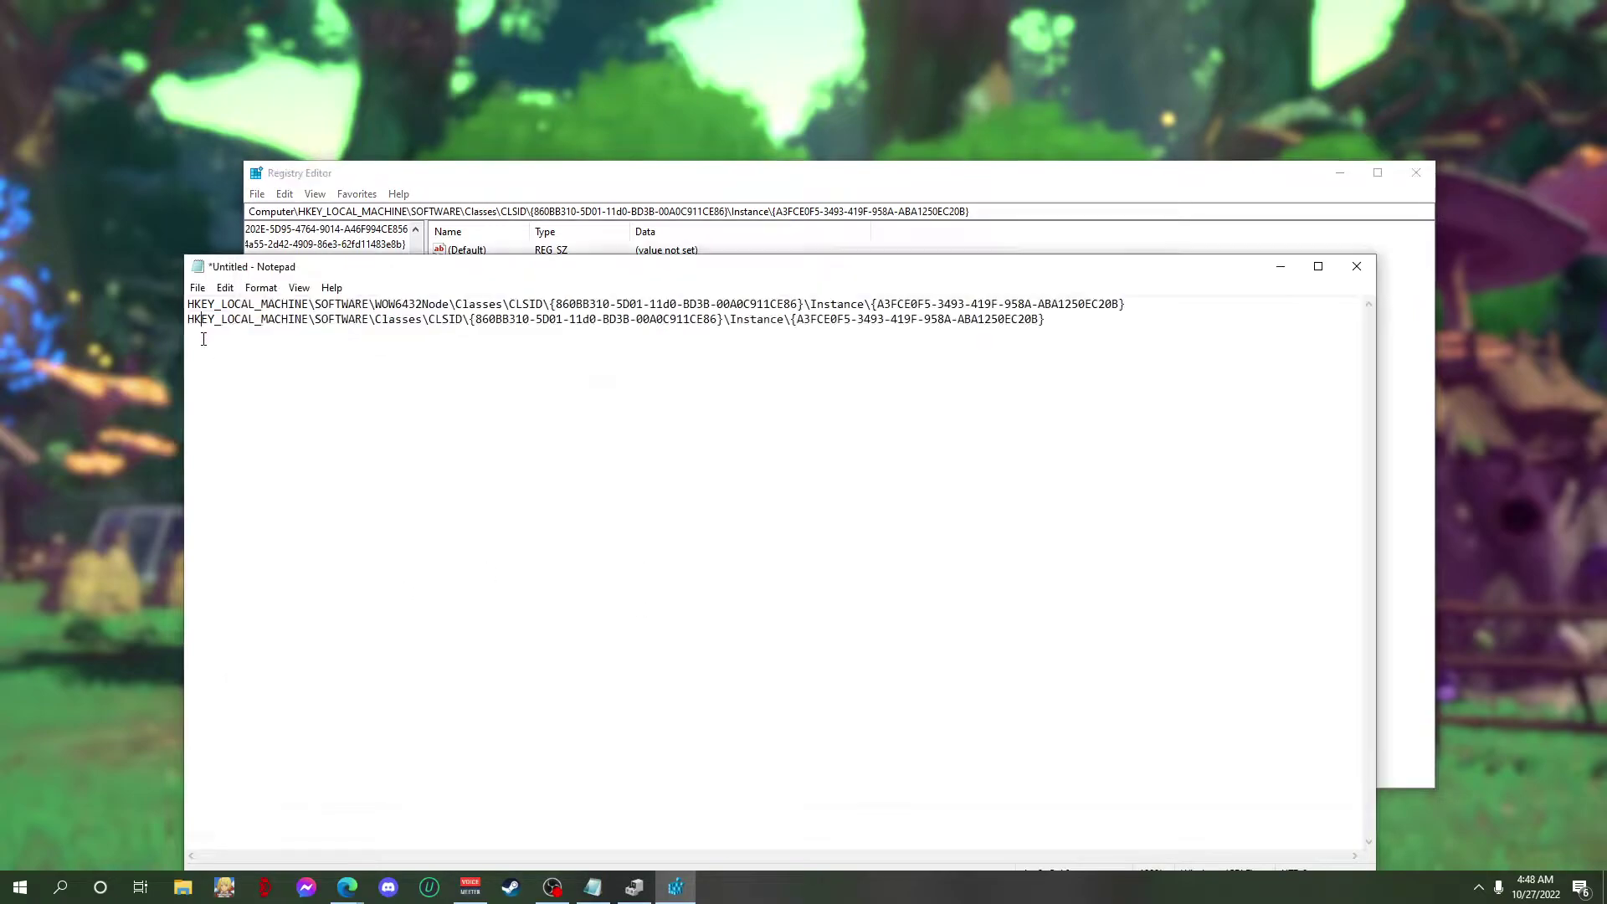
{"action": "left_click_drag", "start_coordinate": [1127, 304], "coordinate": [380, 308]}
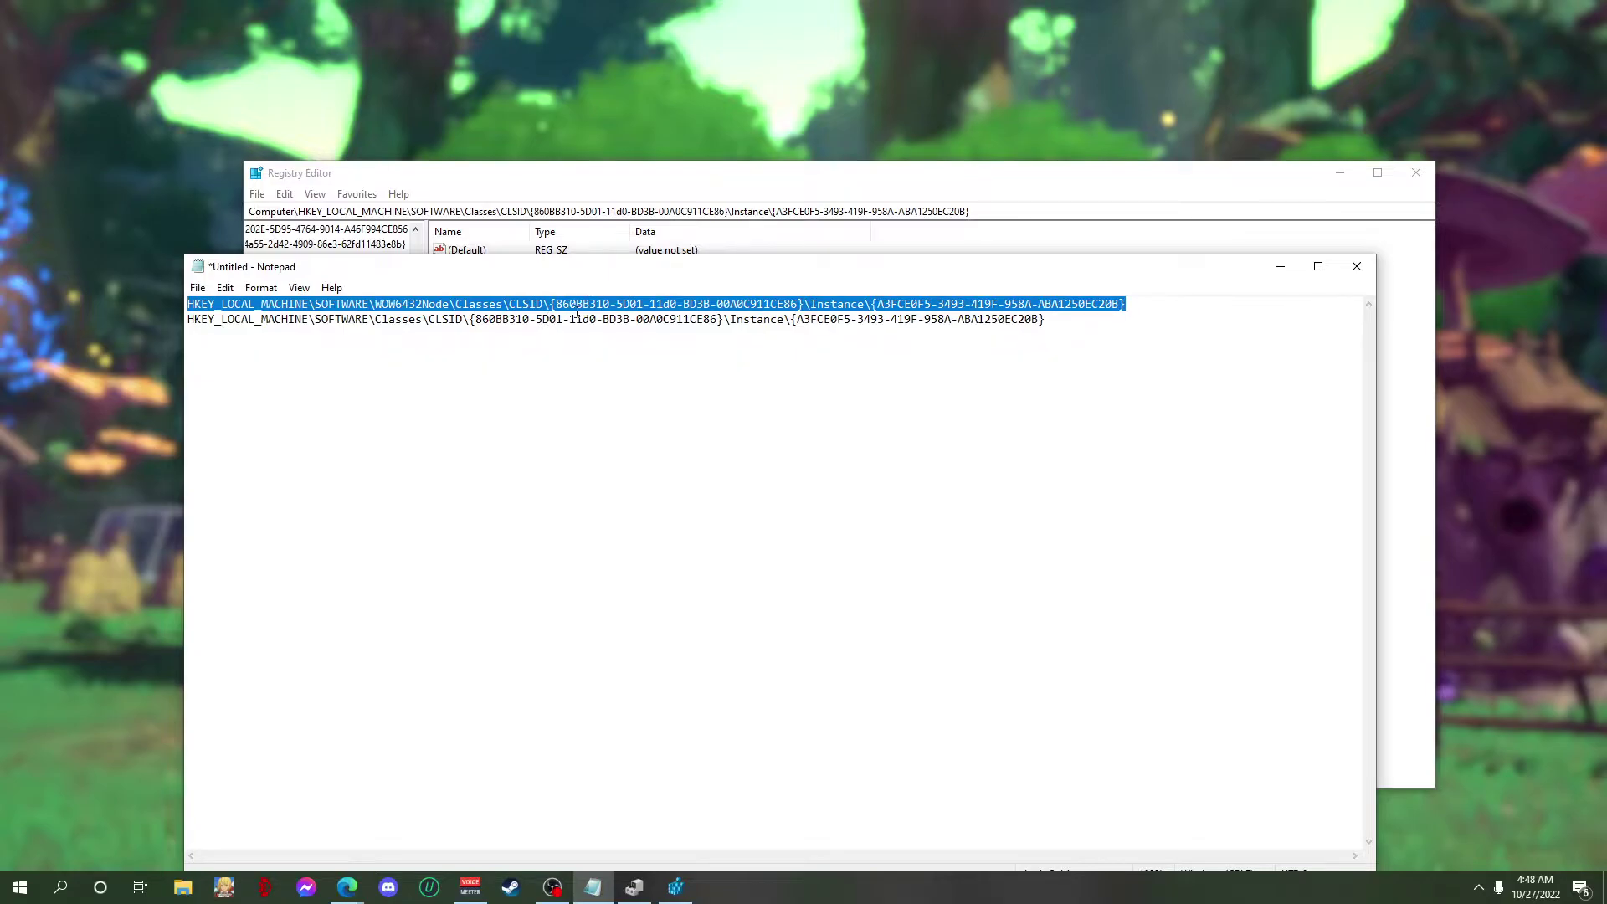
{"action": "key", "text": "ctrl+c"}
- Go to the WOW6432Node camera key and start entering Camera TEST as its FriendlyName
{"action": "left_click", "coordinate": [1019, 211]}
{"action": "key", "text": "ctrl+v"}
{"action": "key", "text": "Return"}
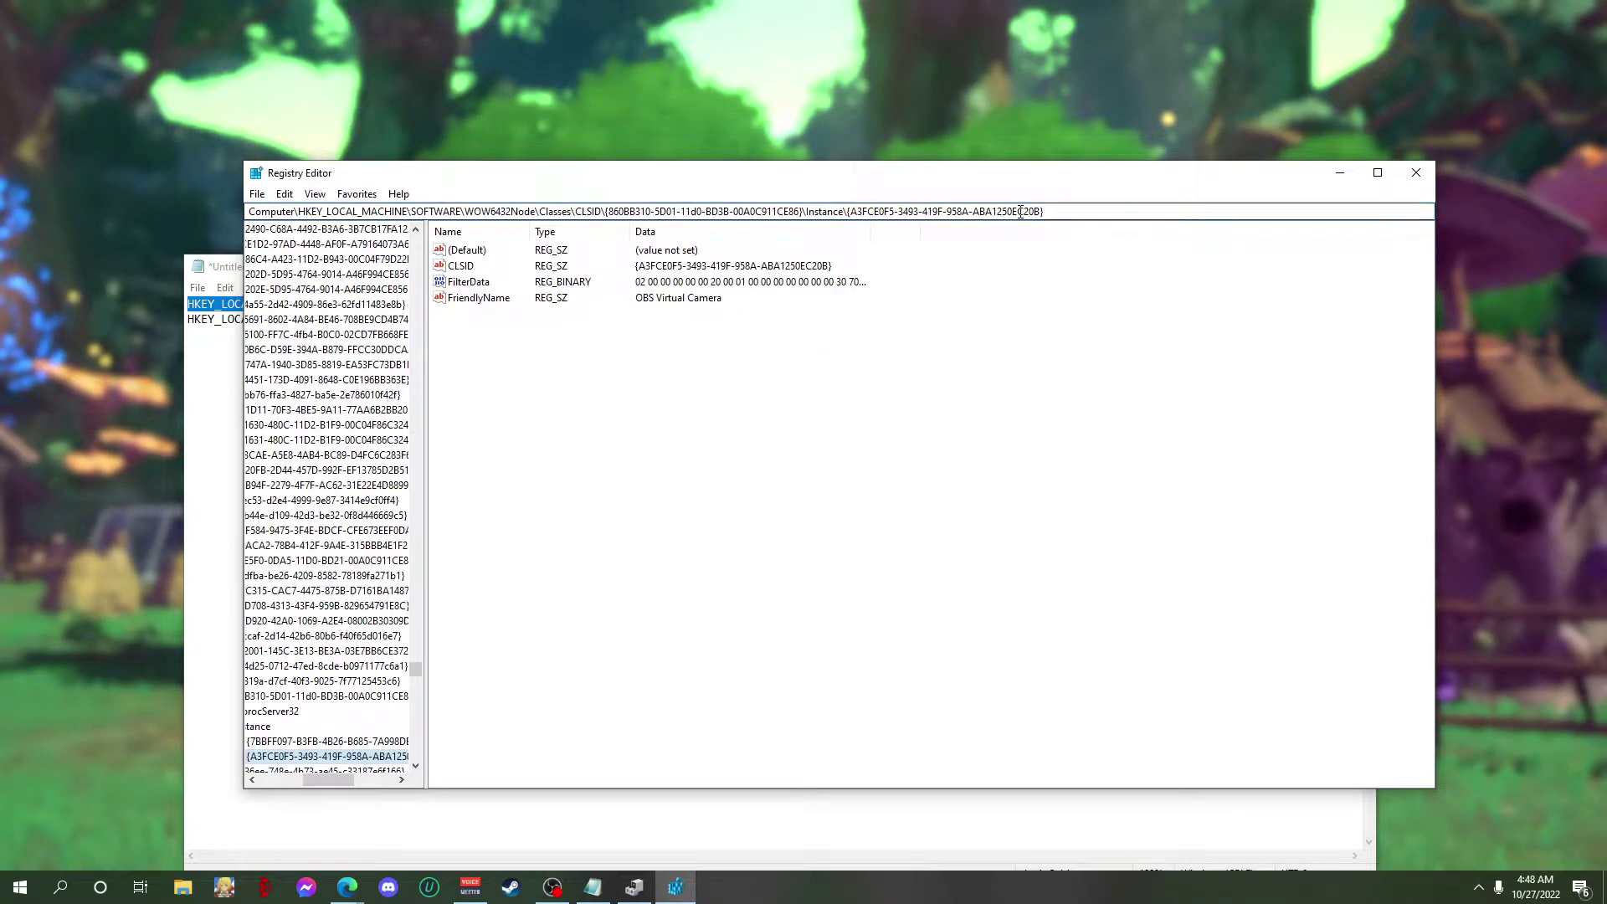
{"action": "double_click", "coordinate": [519, 298]}
{"action": "type", "text": "Camera TEST"}
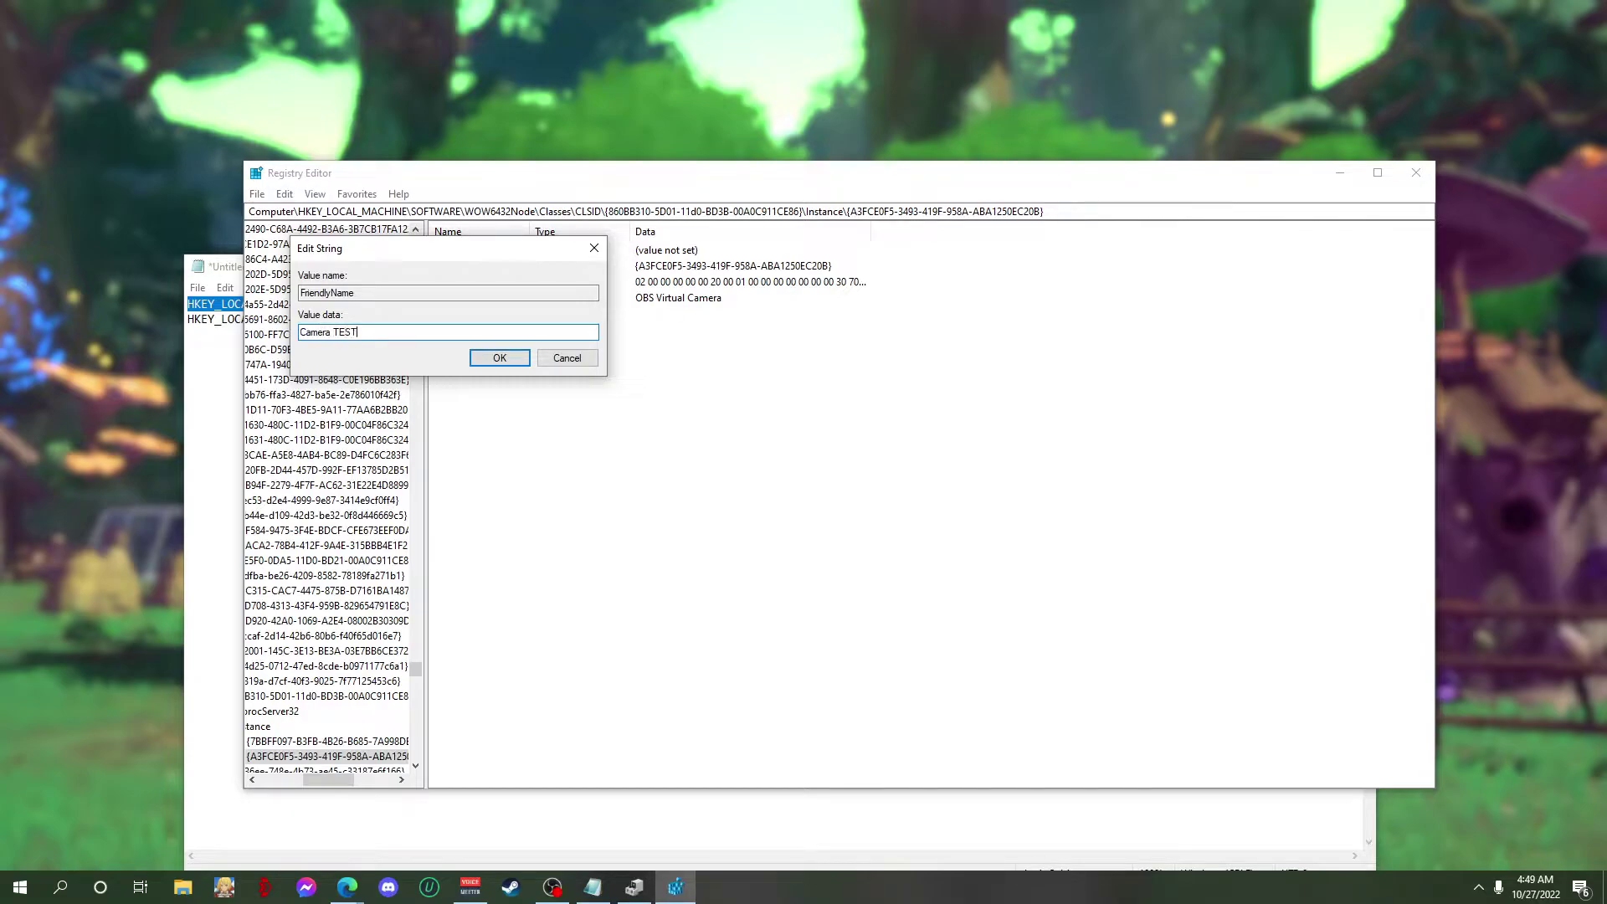
- Confirm FriendlyName as Camera TEST, close Registry Editor, and close Notepad without saving
{"action": "left_click", "coordinate": [499, 358]}
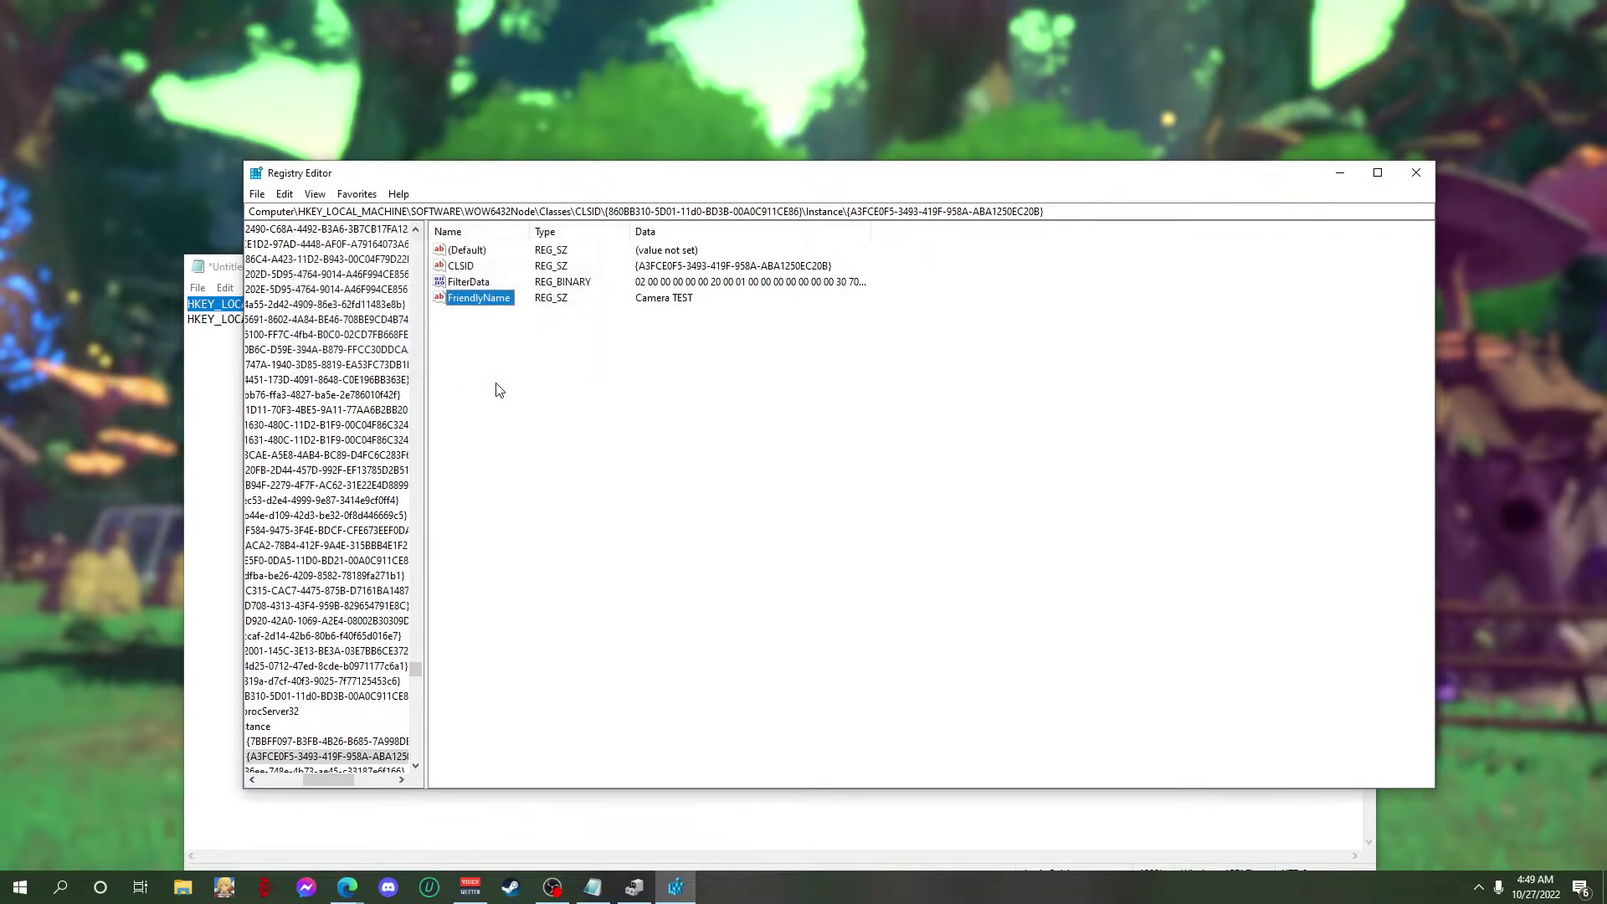
{"action": "left_click", "coordinate": [1422, 173]}
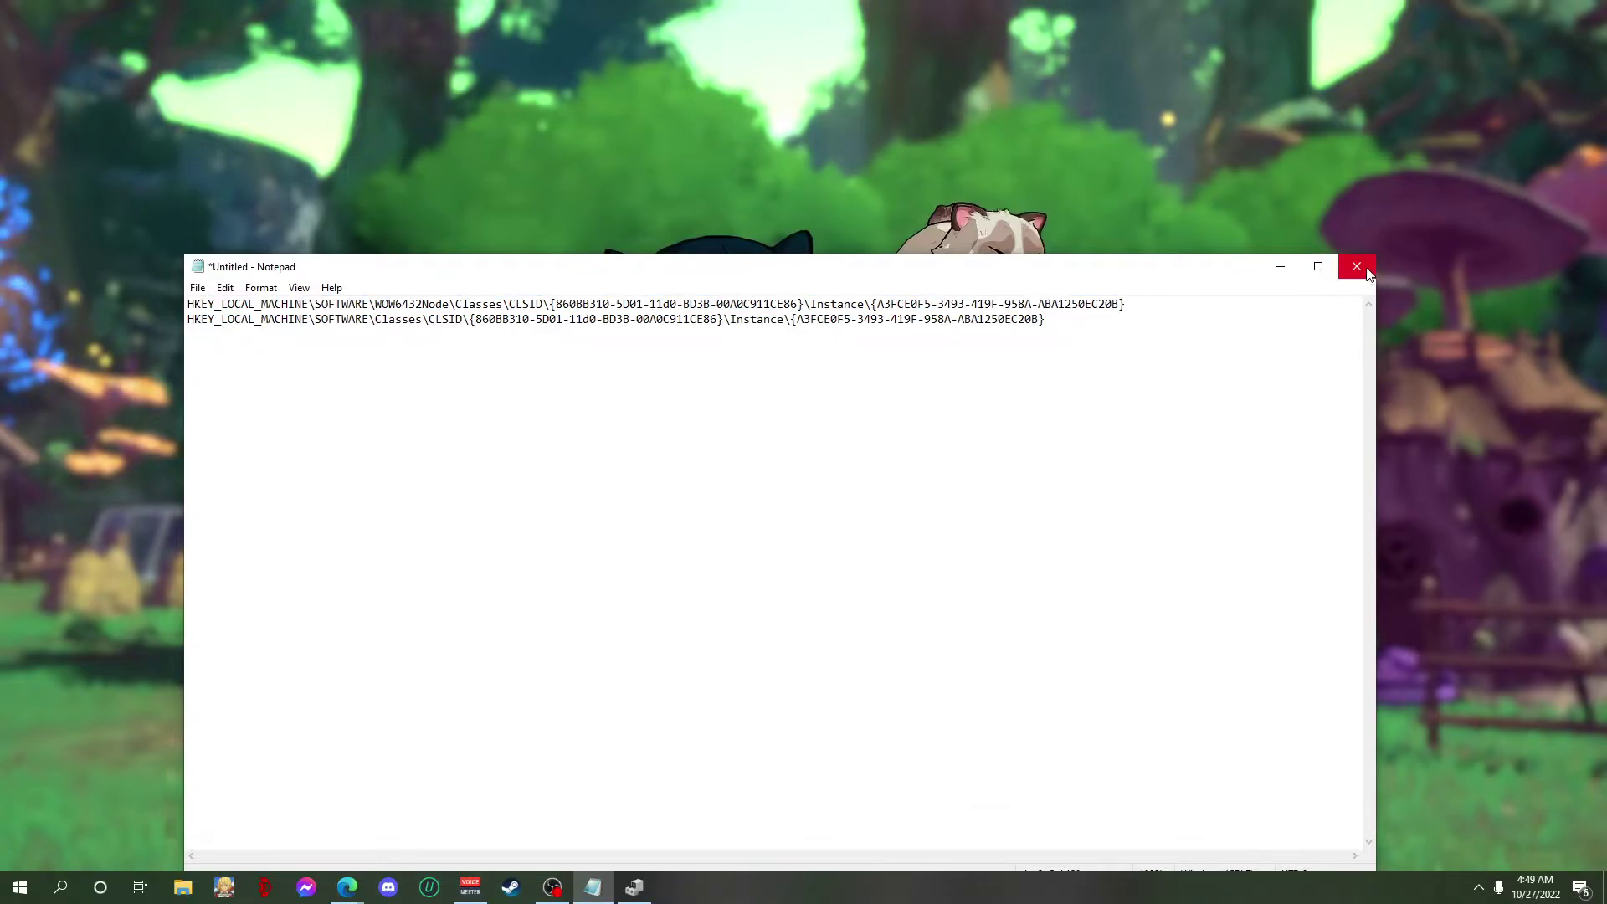
{"action": "left_click", "coordinate": [1356, 267]}
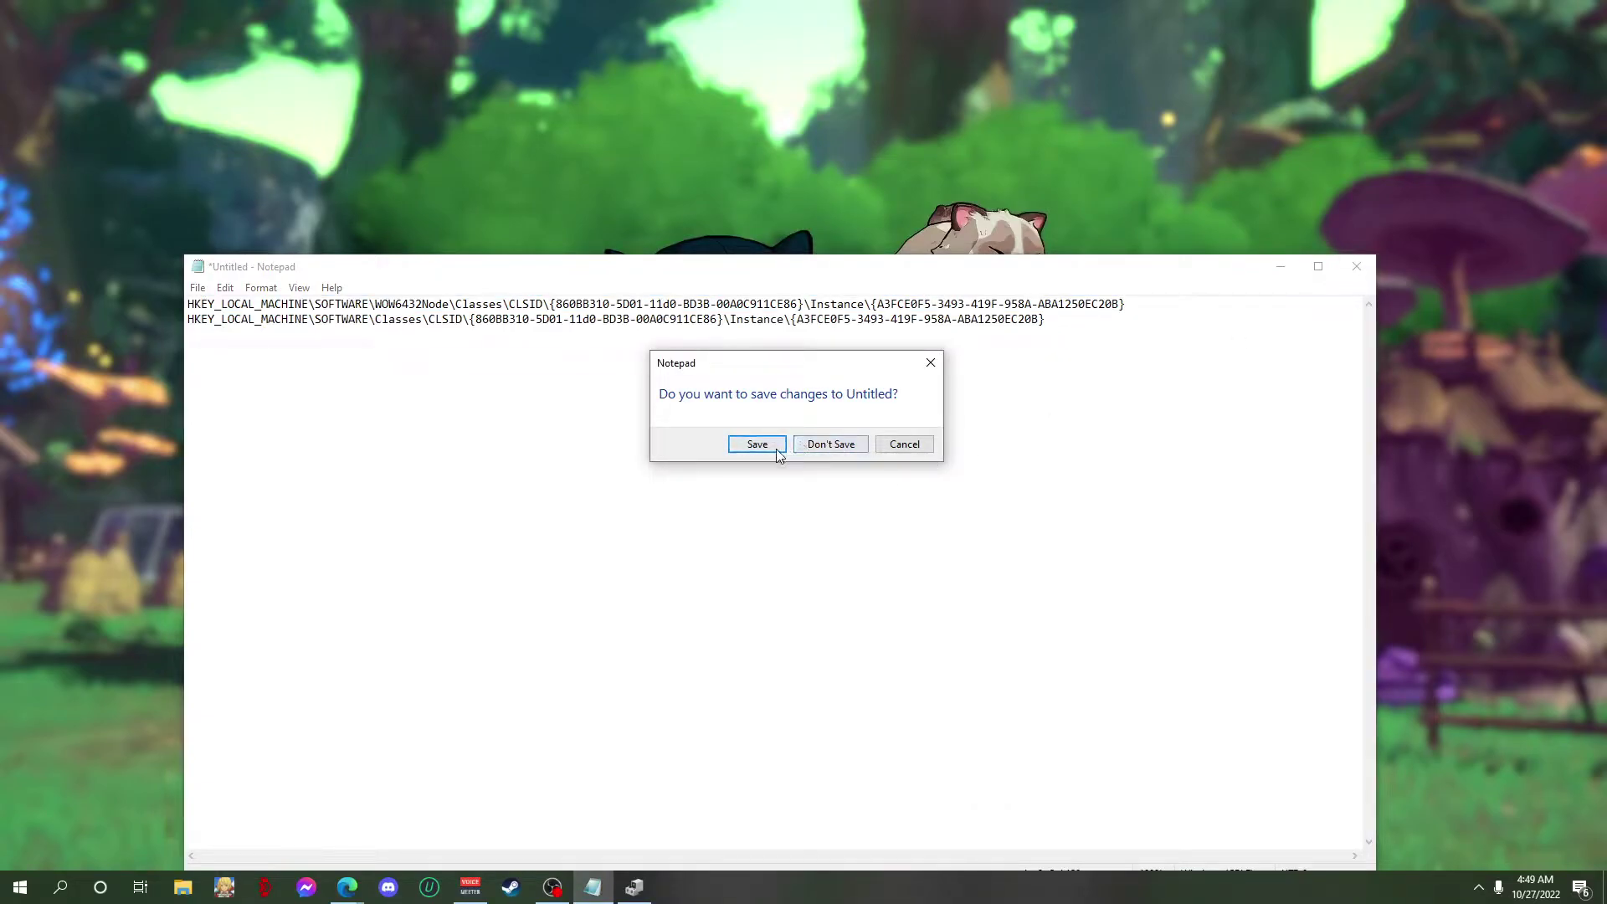
{"action": "key", "text": "n"}
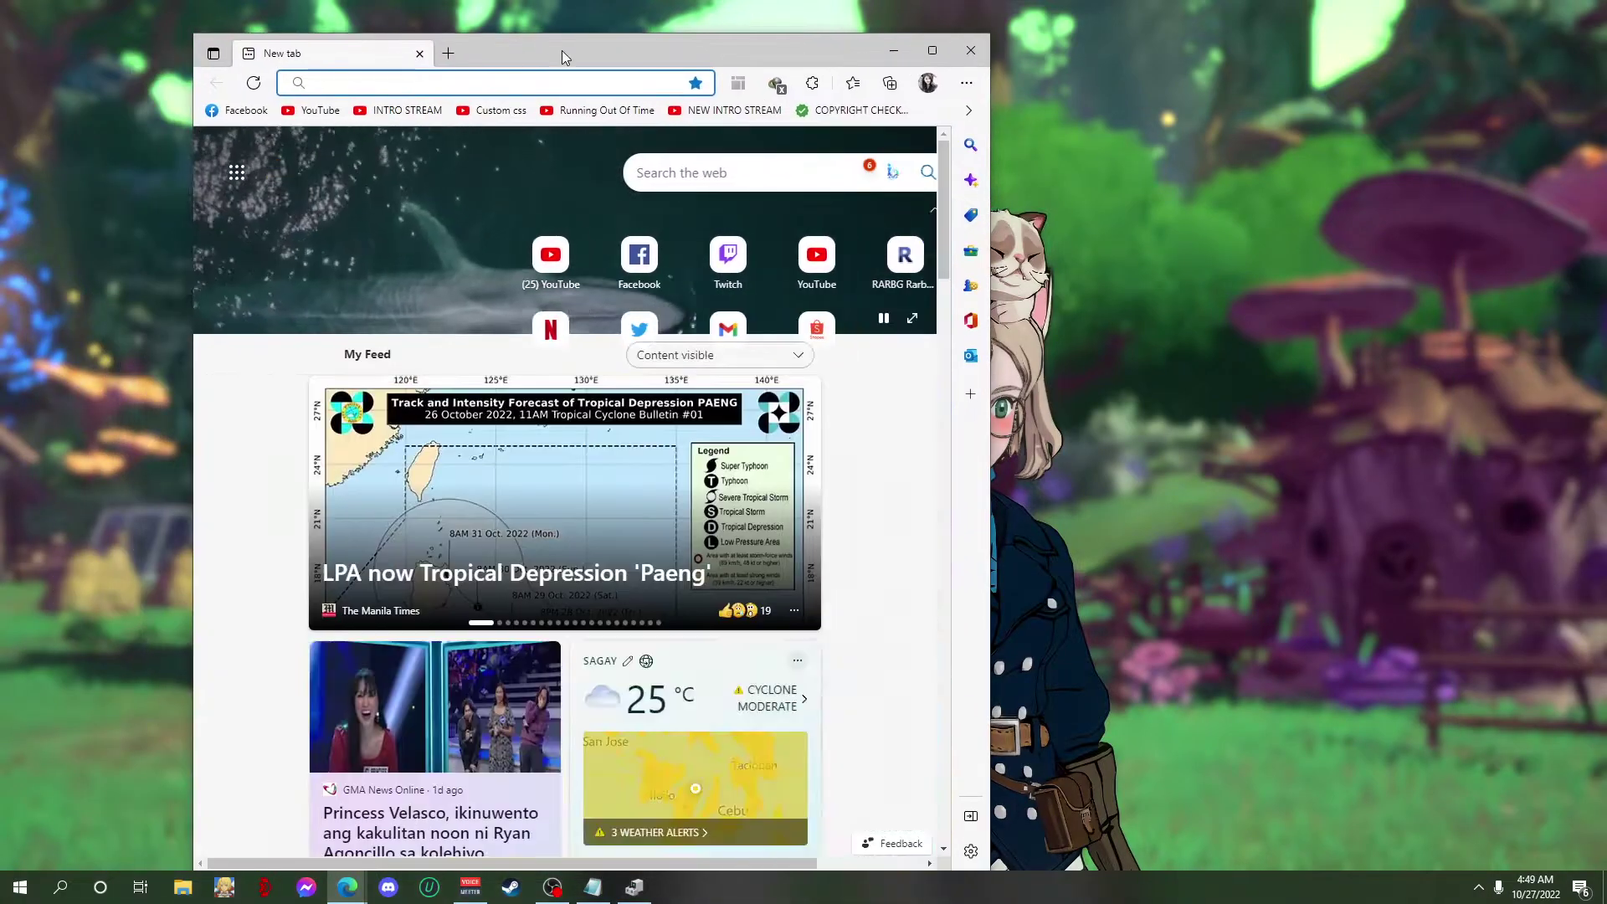
- Search the web for 'ometv' in a maximized Edge and open the OmeTV chat site
{"action": "double_click", "coordinate": [561, 50]}
{"action": "type", "text": "omeg"}
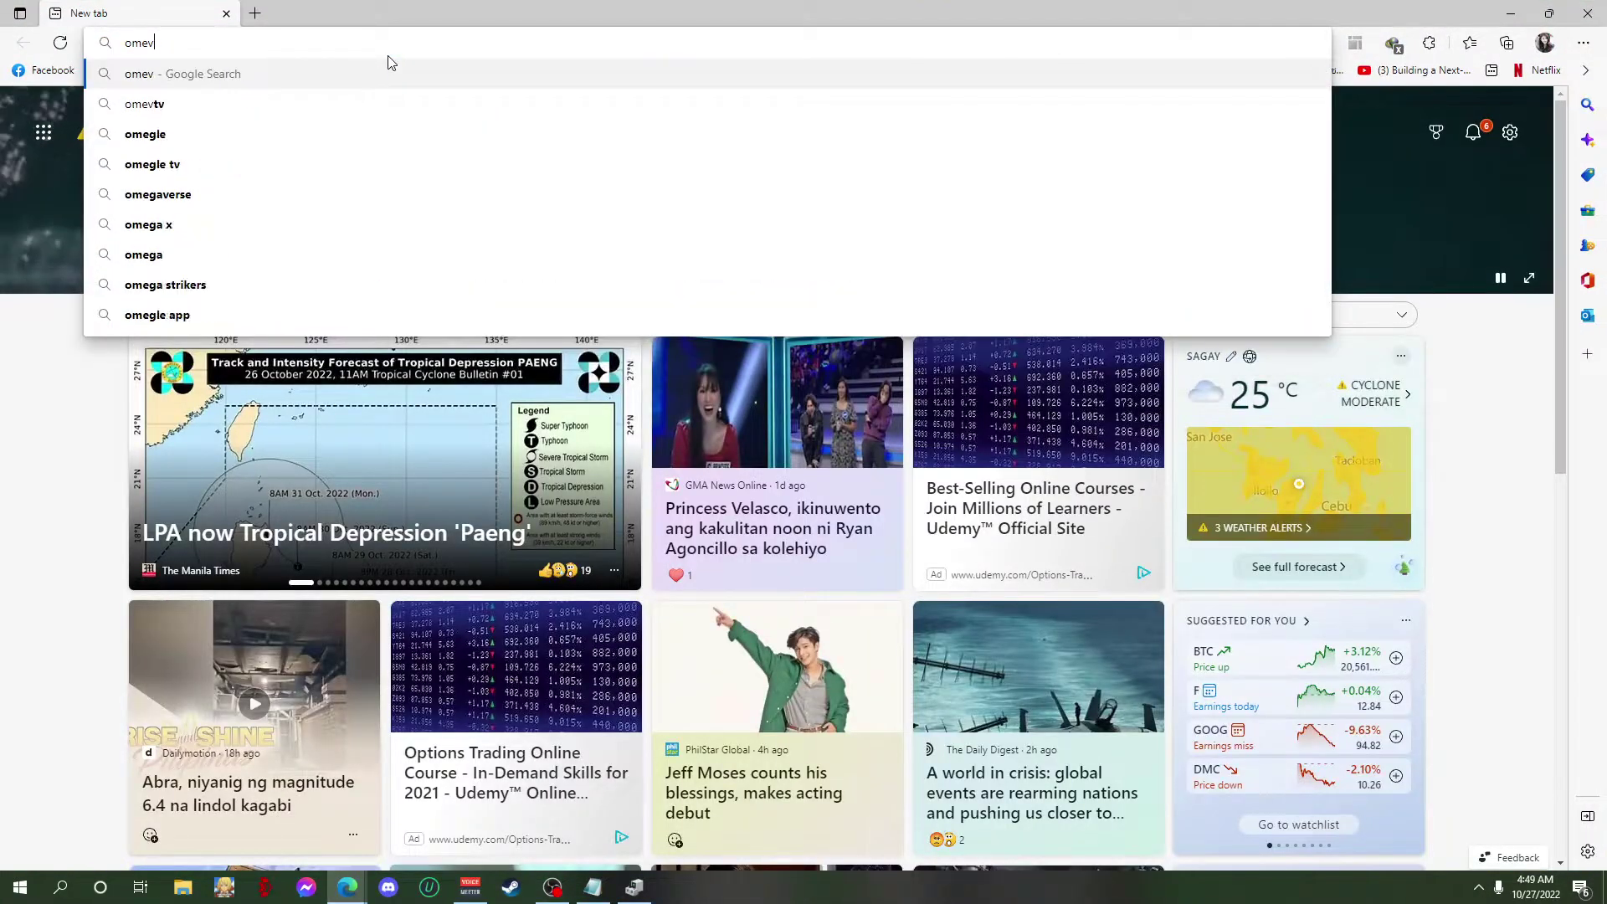
{"action": "key", "text": "BackSpace"}
{"action": "type", "text": "tv"}
{"action": "key", "text": "Return"}
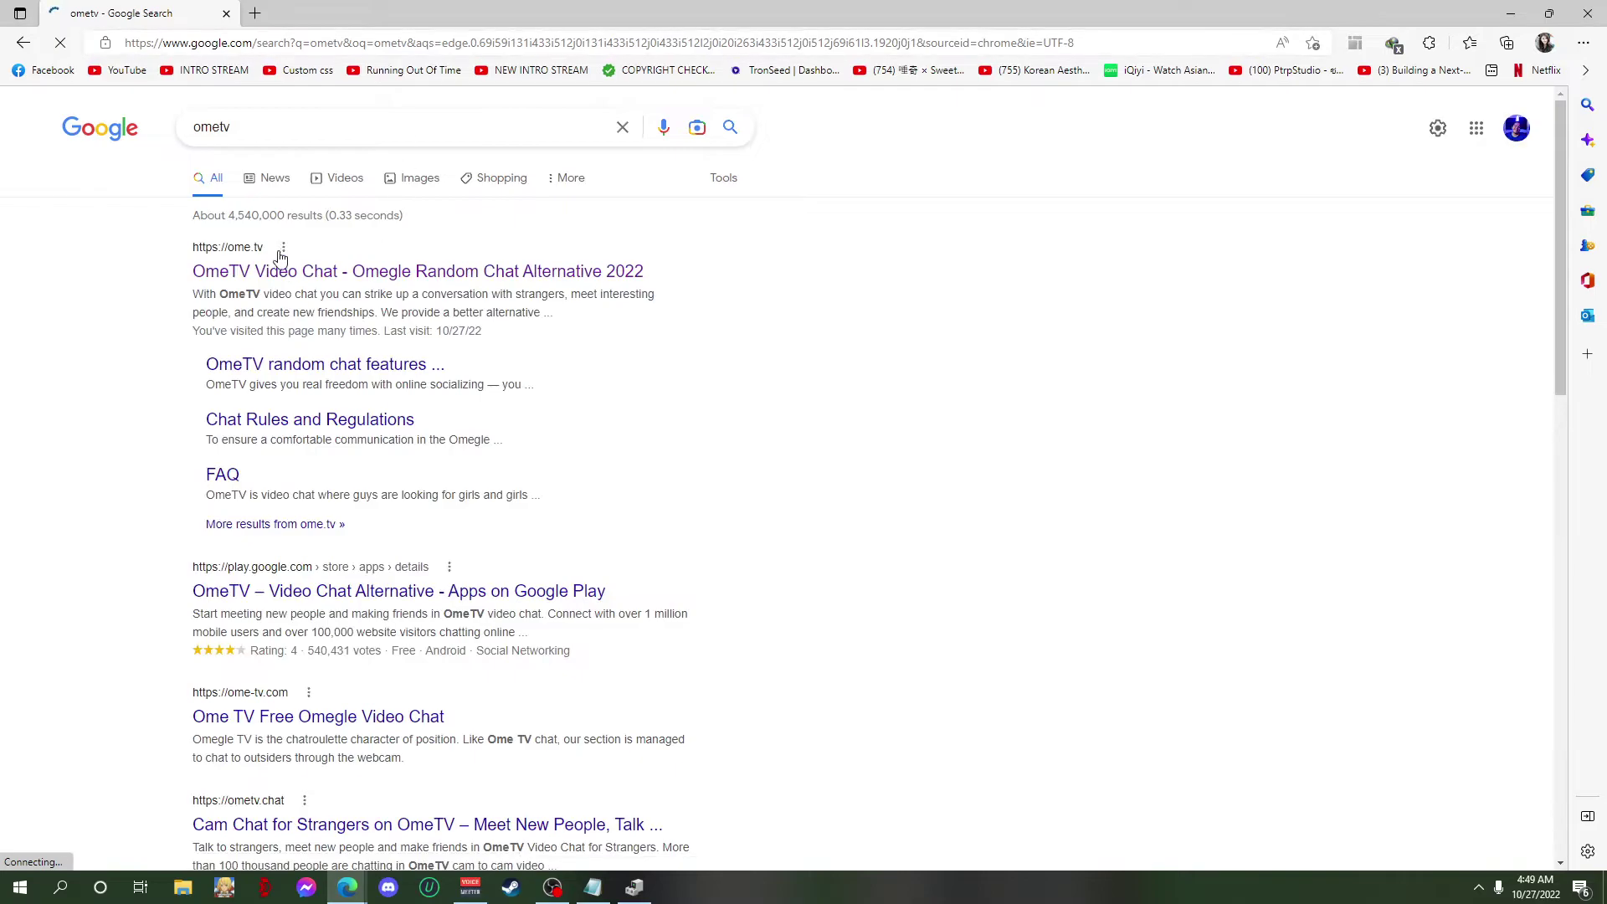
{"action": "left_click", "coordinate": [326, 277]}
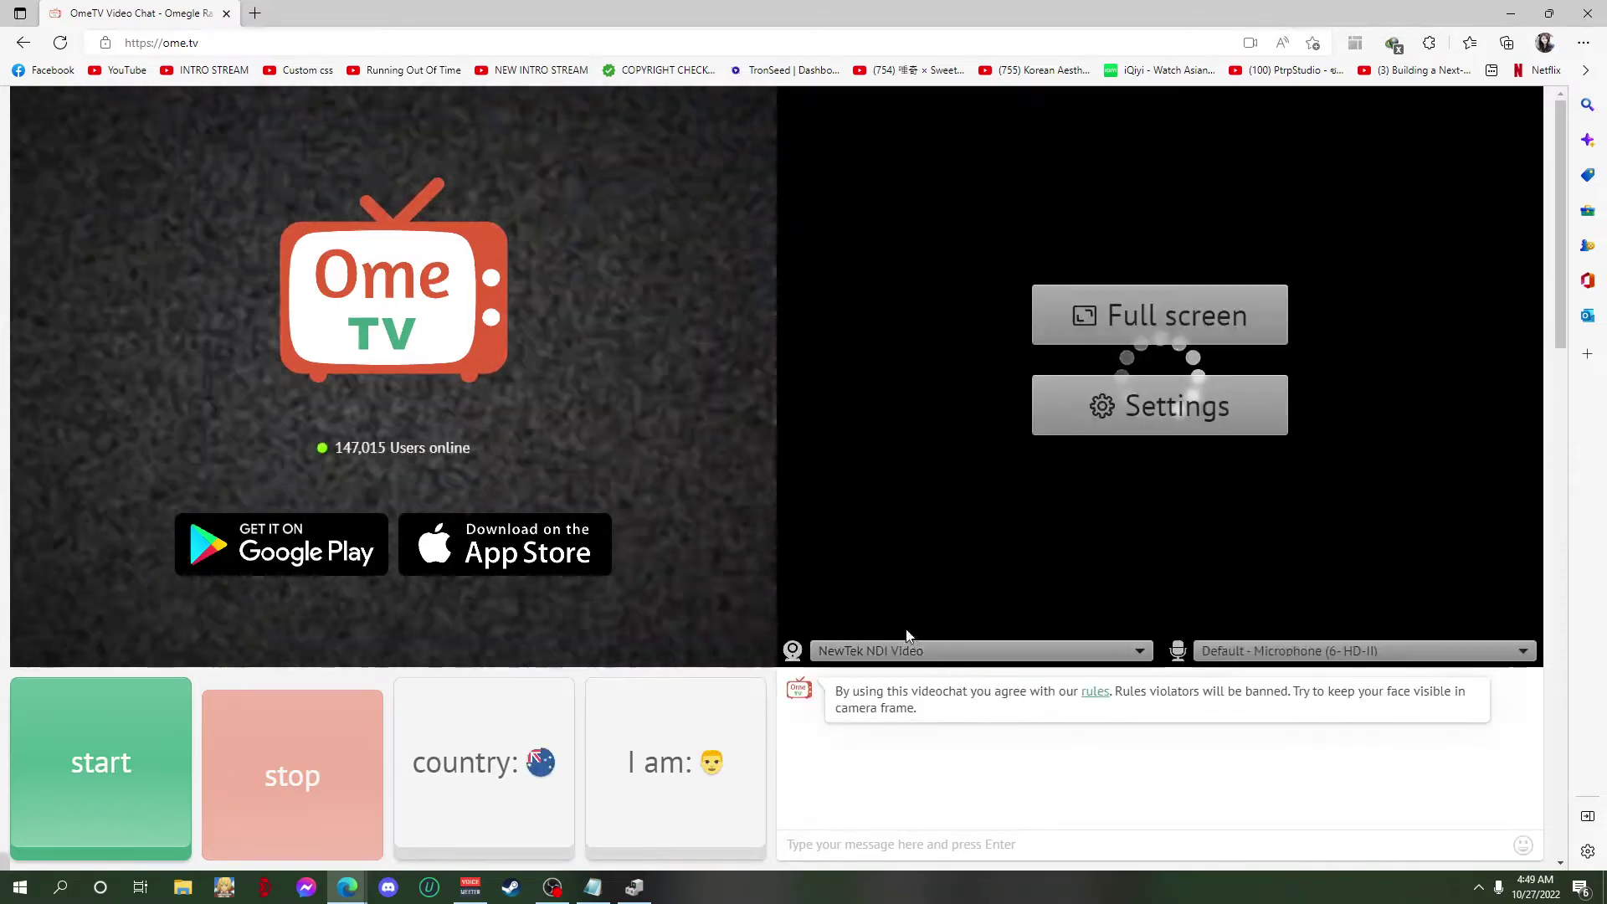
- Check the cameras listed in OmeTV's camera dropdown, then close the browser window
{"action": "left_click", "coordinate": [884, 652]}
{"action": "left_click", "coordinate": [911, 652]}
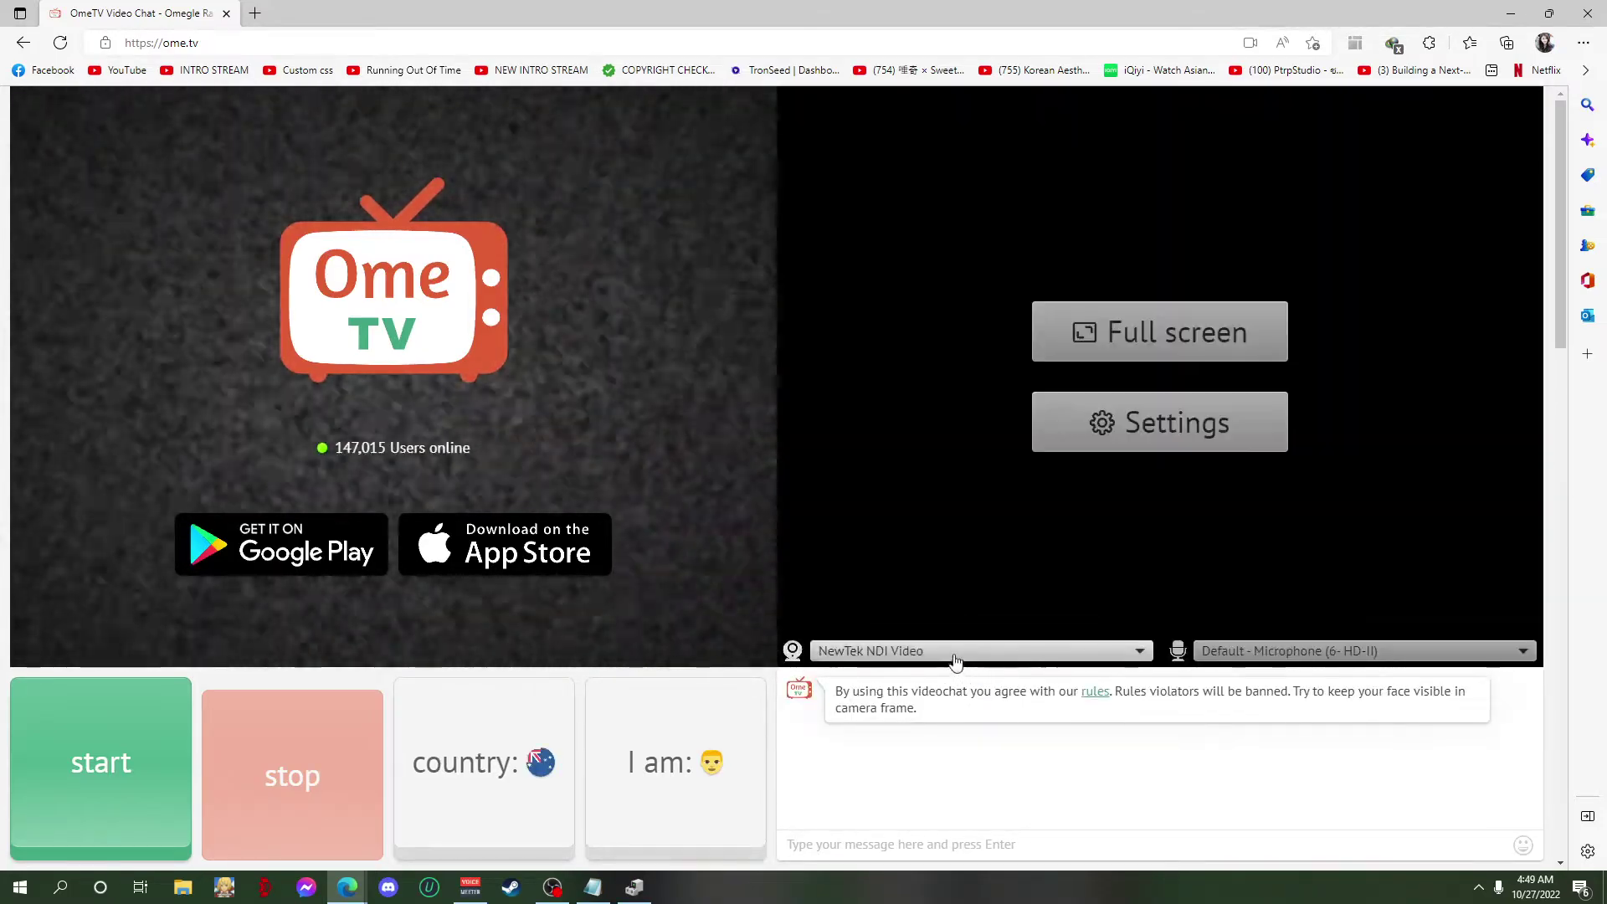
{"action": "left_click", "coordinate": [911, 652]}
{"action": "left_click", "coordinate": [887, 651]}
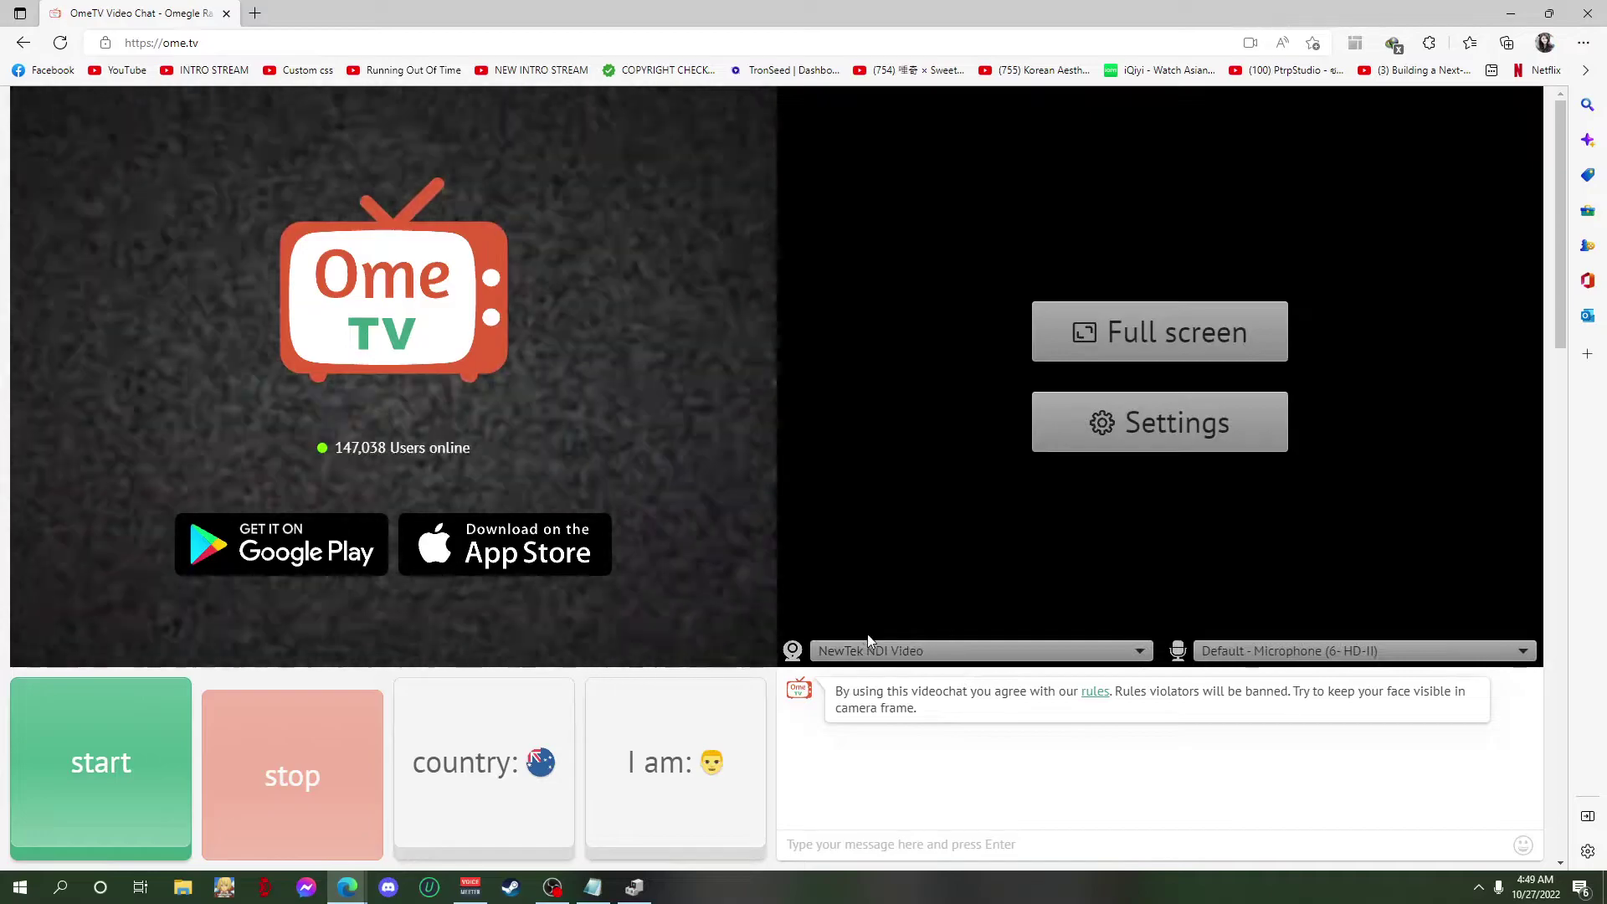
{"action": "left_click", "coordinate": [873, 657]}
{"action": "left_click", "coordinate": [866, 650]}
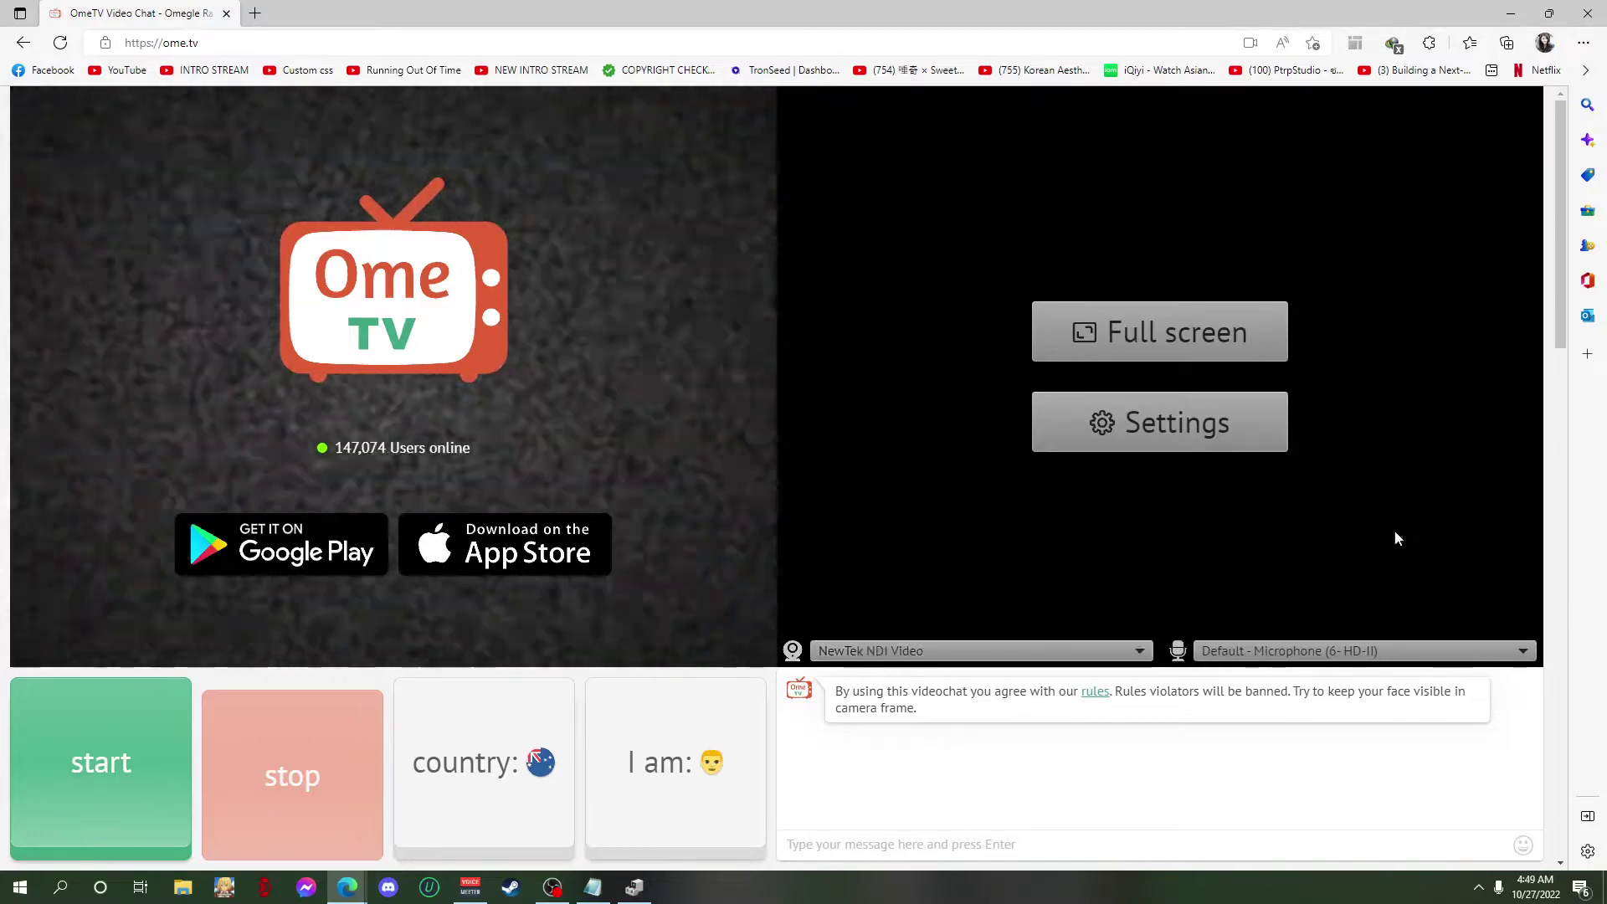
{"action": "left_click", "coordinate": [1590, 13]}
- Open a new Edge window, maximize it, and load ome.tv from the address suggestion
{"action": "left_click", "coordinate": [347, 887]}
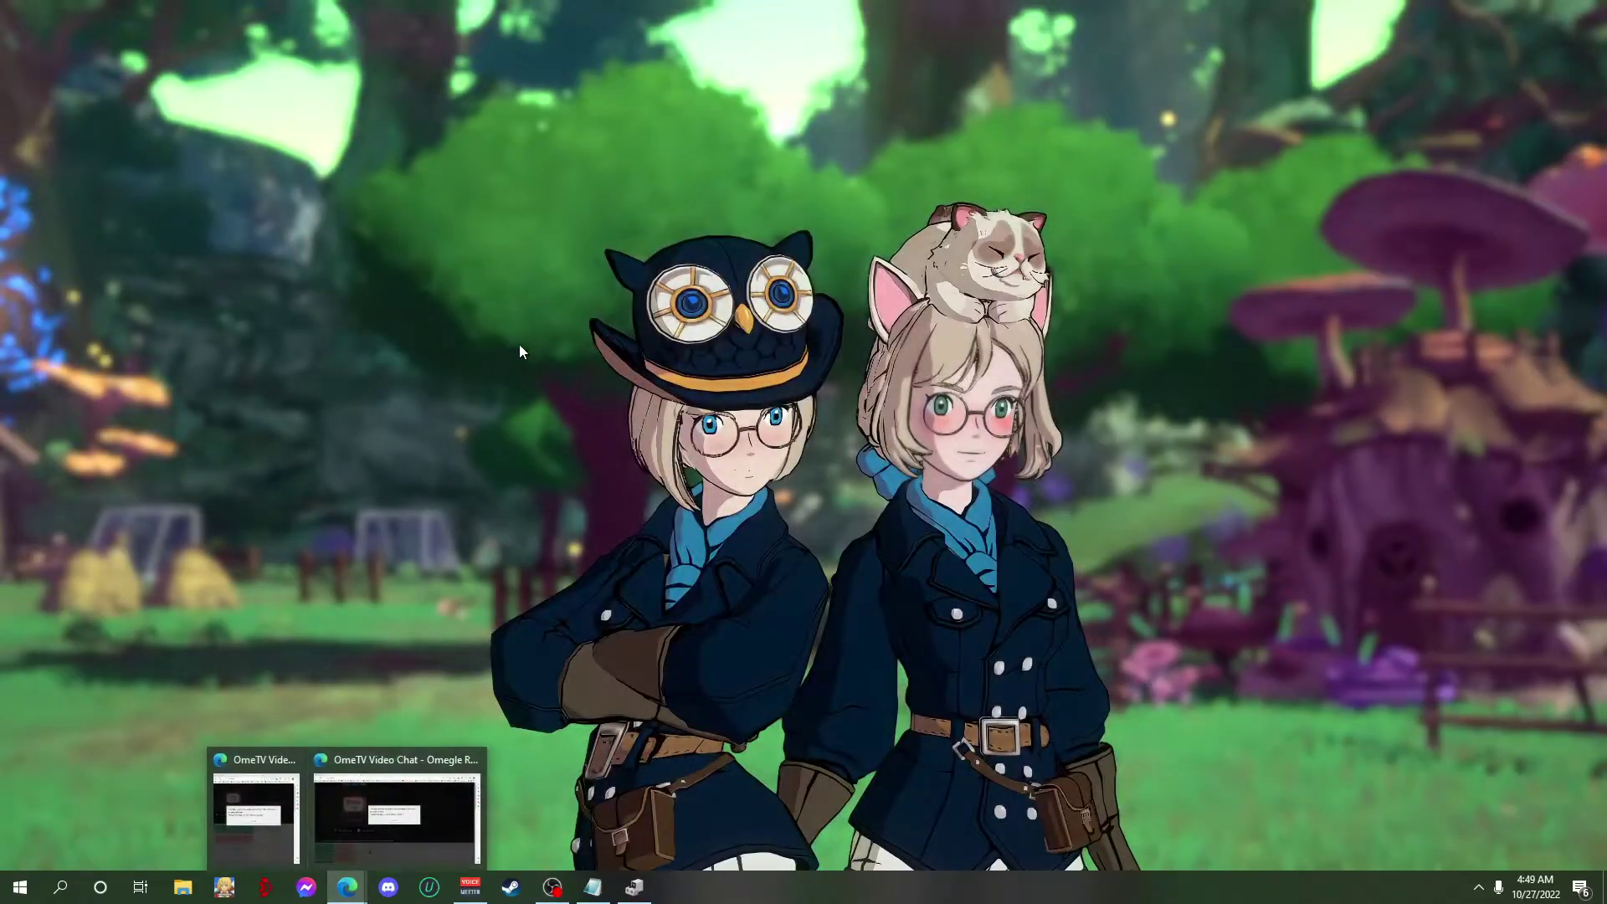
{"action": "left_click", "coordinate": [362, 892]}
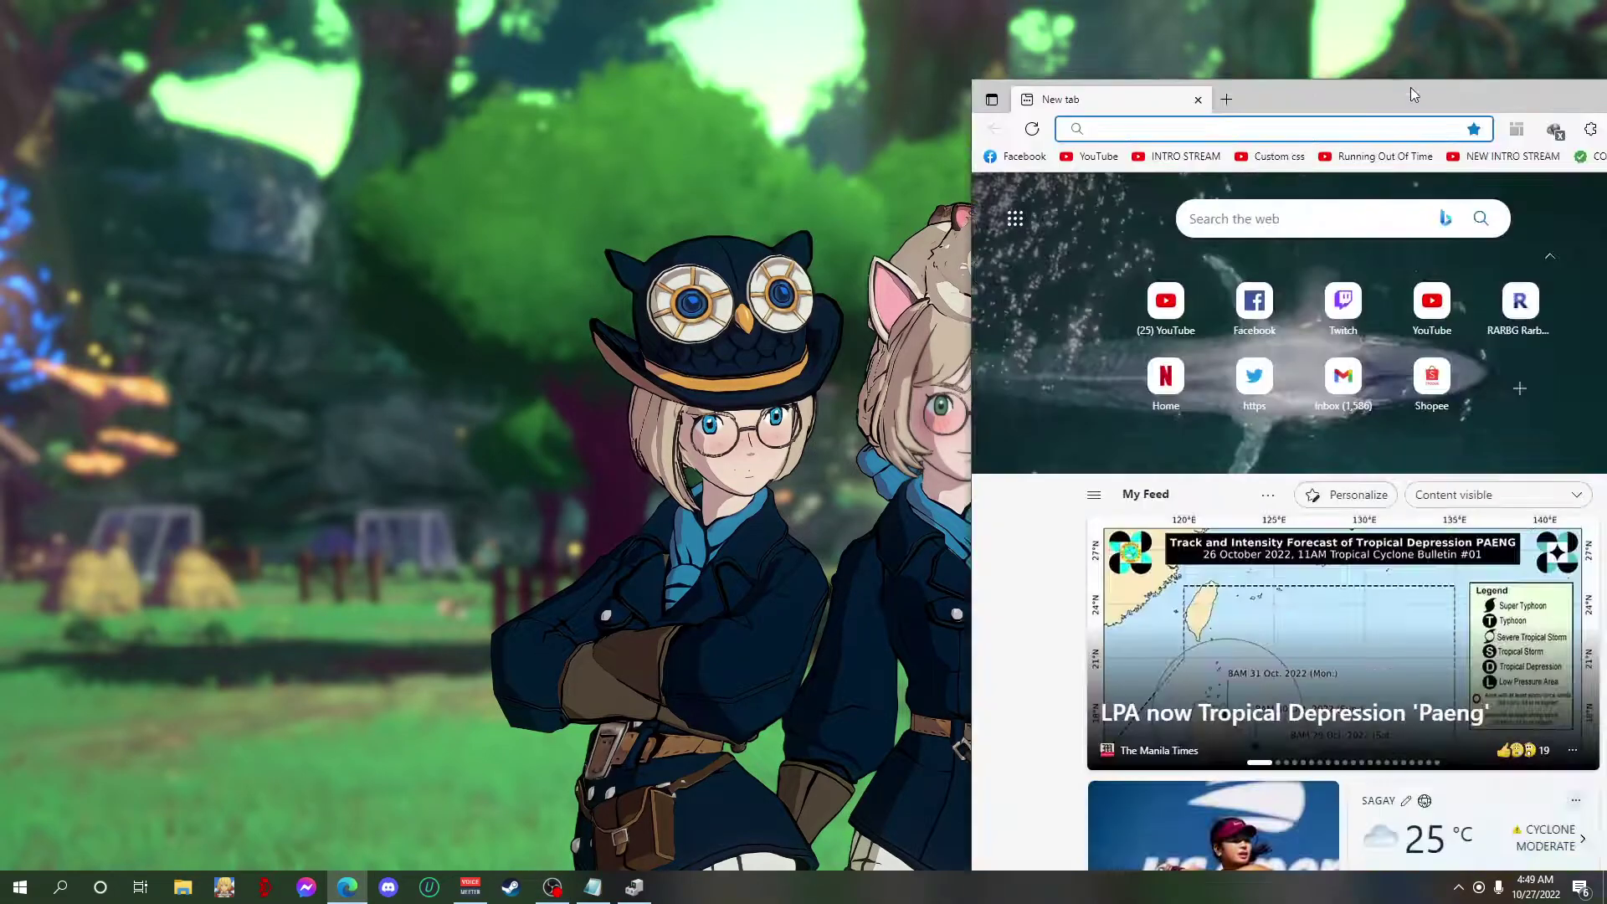
{"action": "left_click_drag", "start_coordinate": [1431, 87], "coordinate": [726, 2]}
{"action": "type", "text": "camera"}
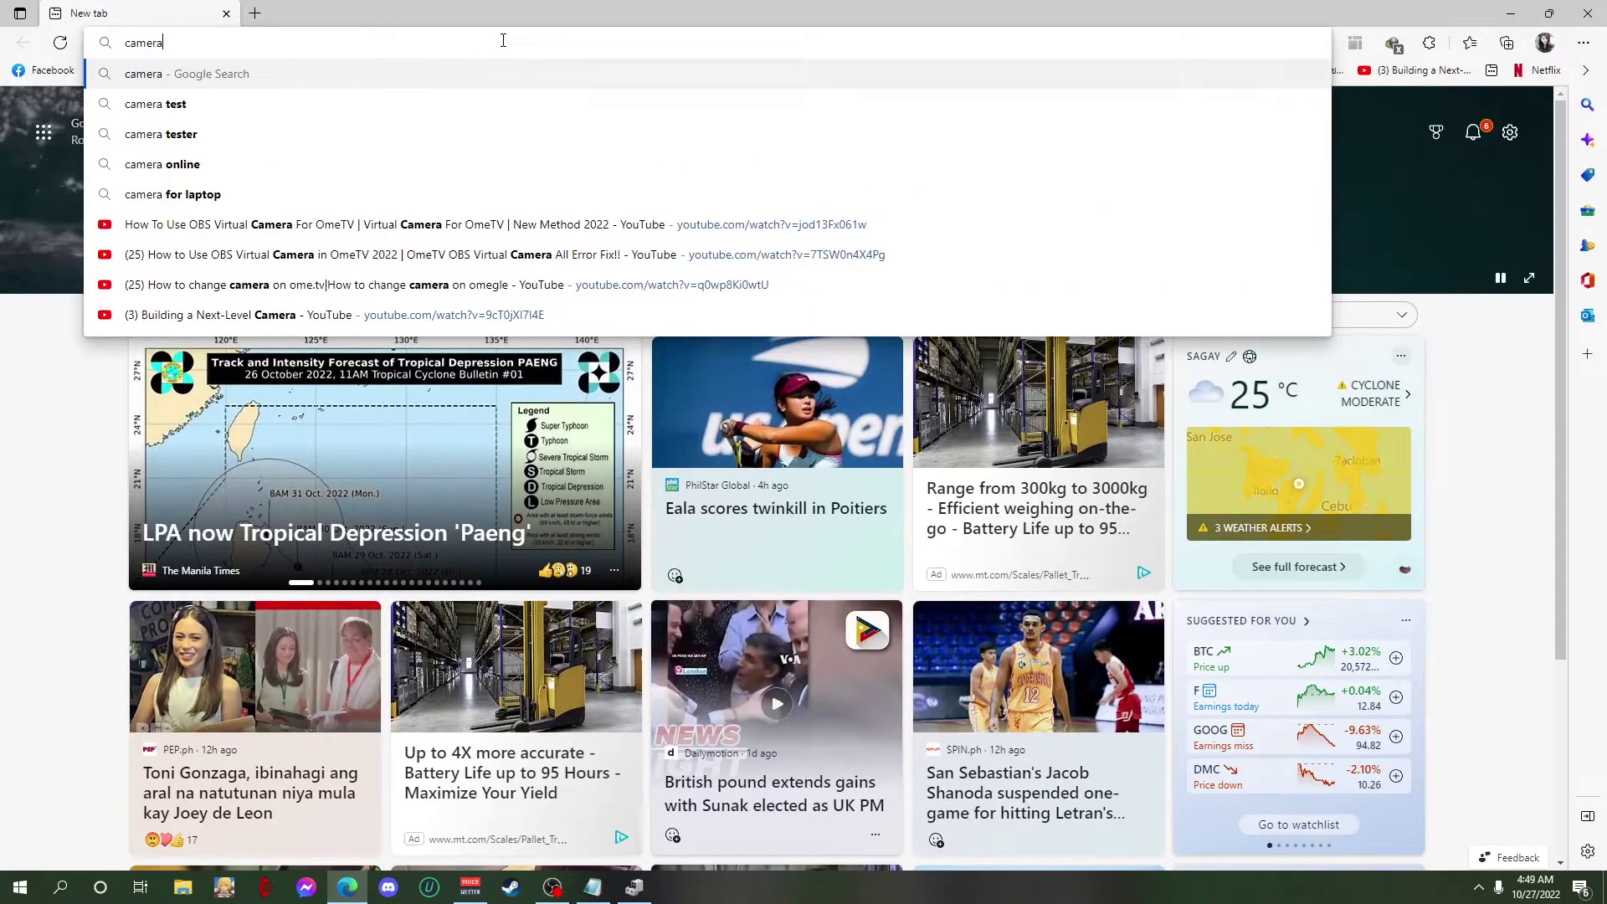
{"action": "key", "text": "BackSpace"}
{"action": "key", "text": "BackSpace"}
{"action": "key", "text": "BackSpace"}
{"action": "key", "text": "BackSpace"}
{"action": "key", "text": "BackSpace"}
{"action": "key", "text": "BackSpace"}
{"action": "type", "text": "ome.tv"}
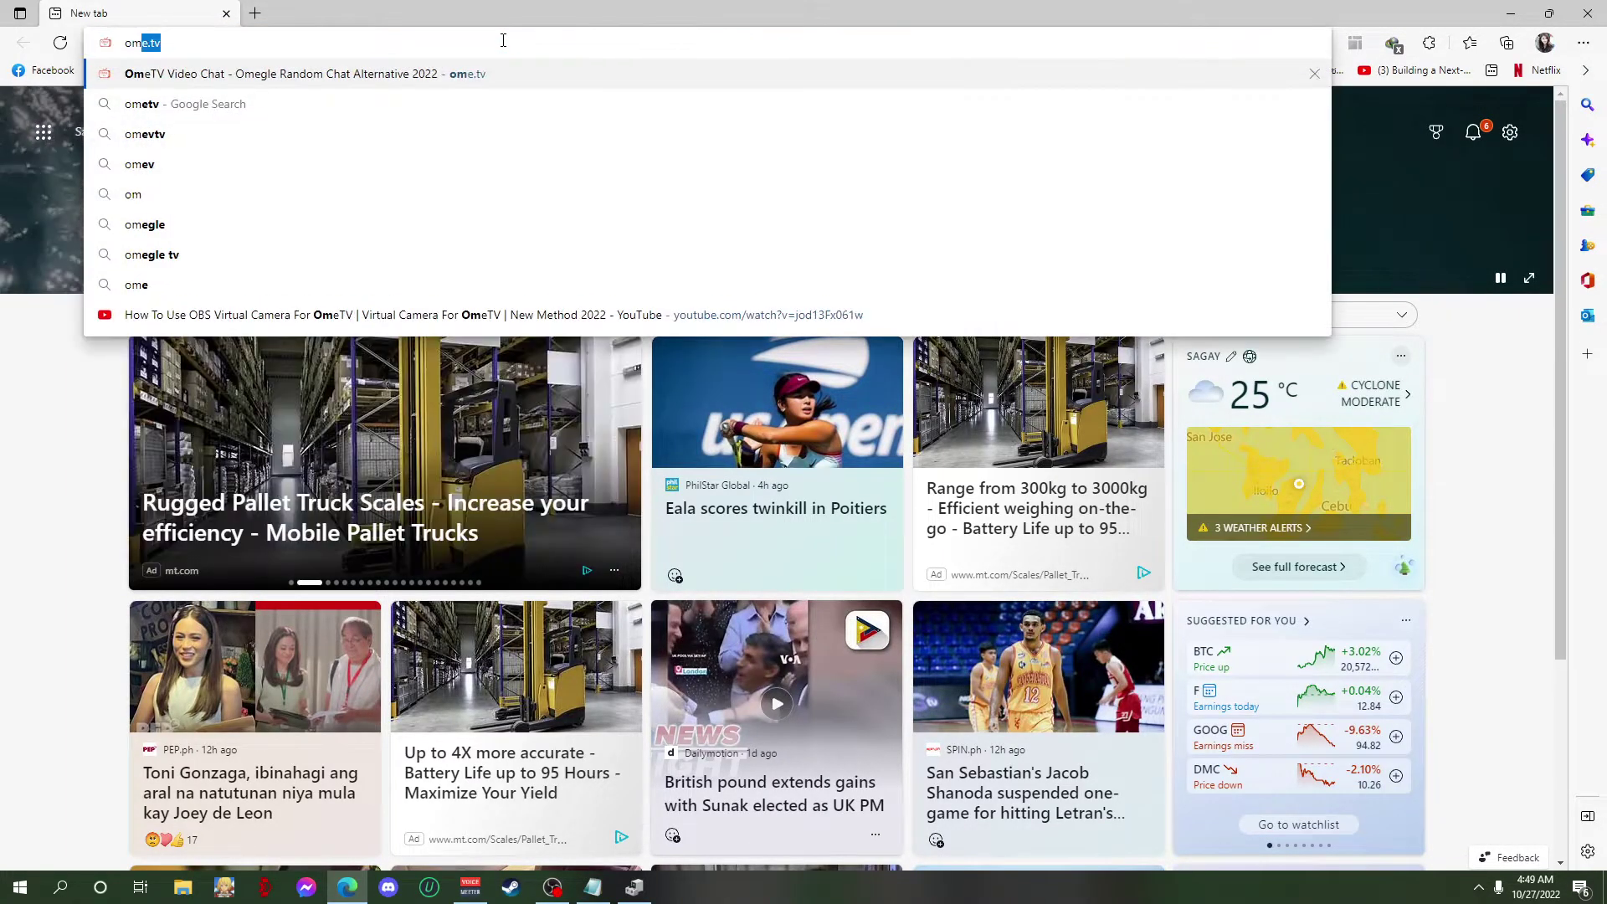
{"action": "key", "text": "Return"}
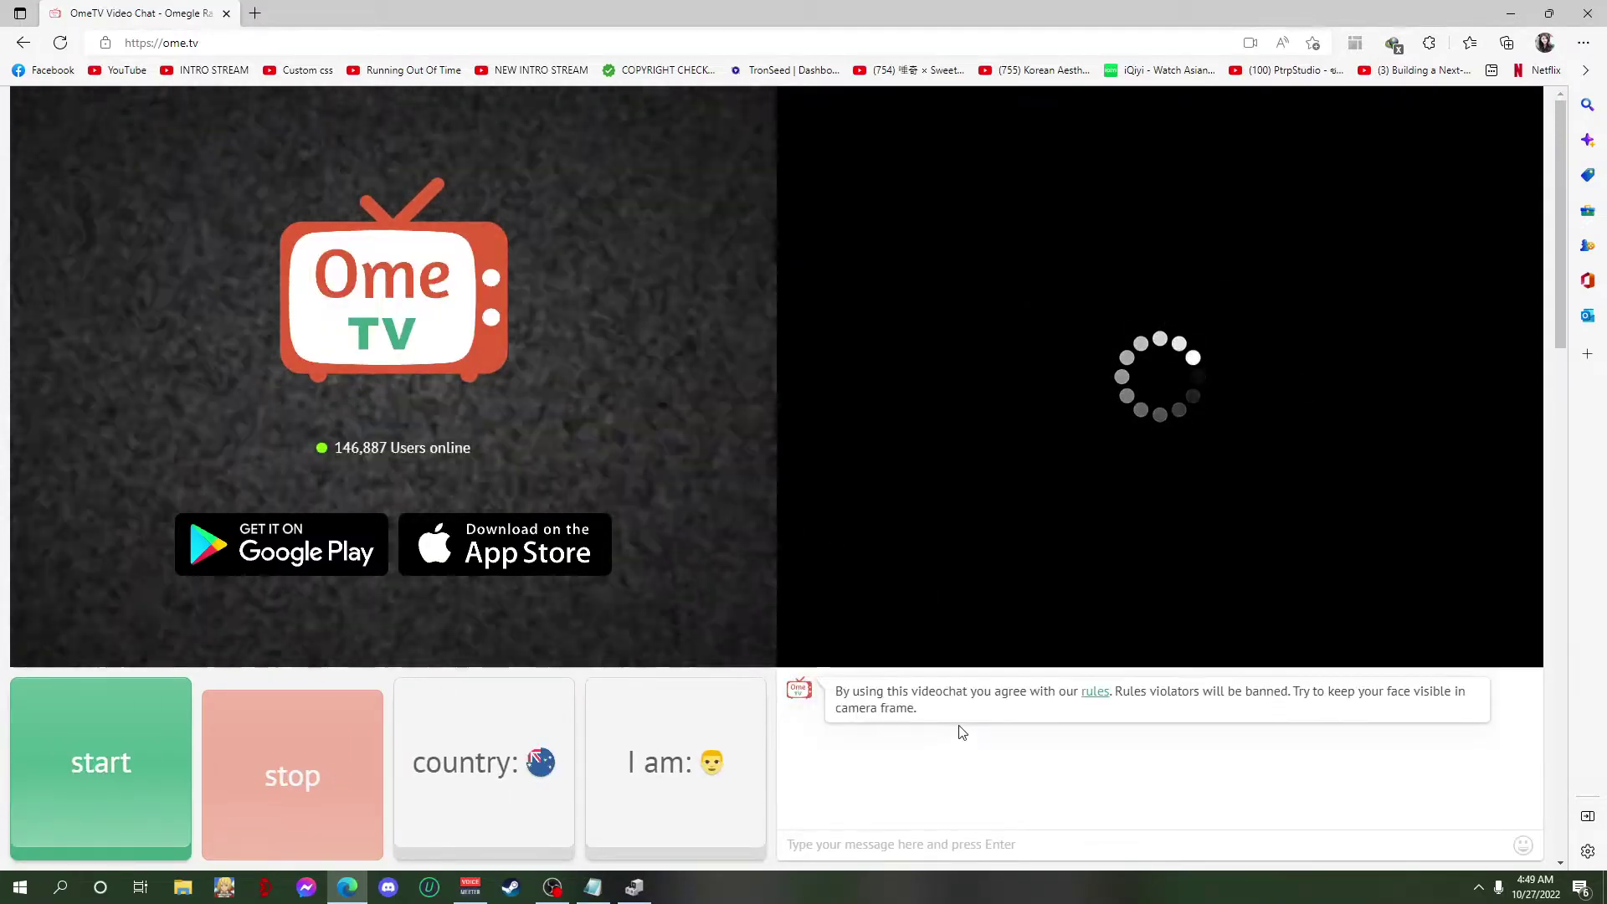
- Choose Camera TEST in OmeTV's camera dropdown, then switch to OBS Studio
{"action": "left_click", "coordinate": [907, 651]}
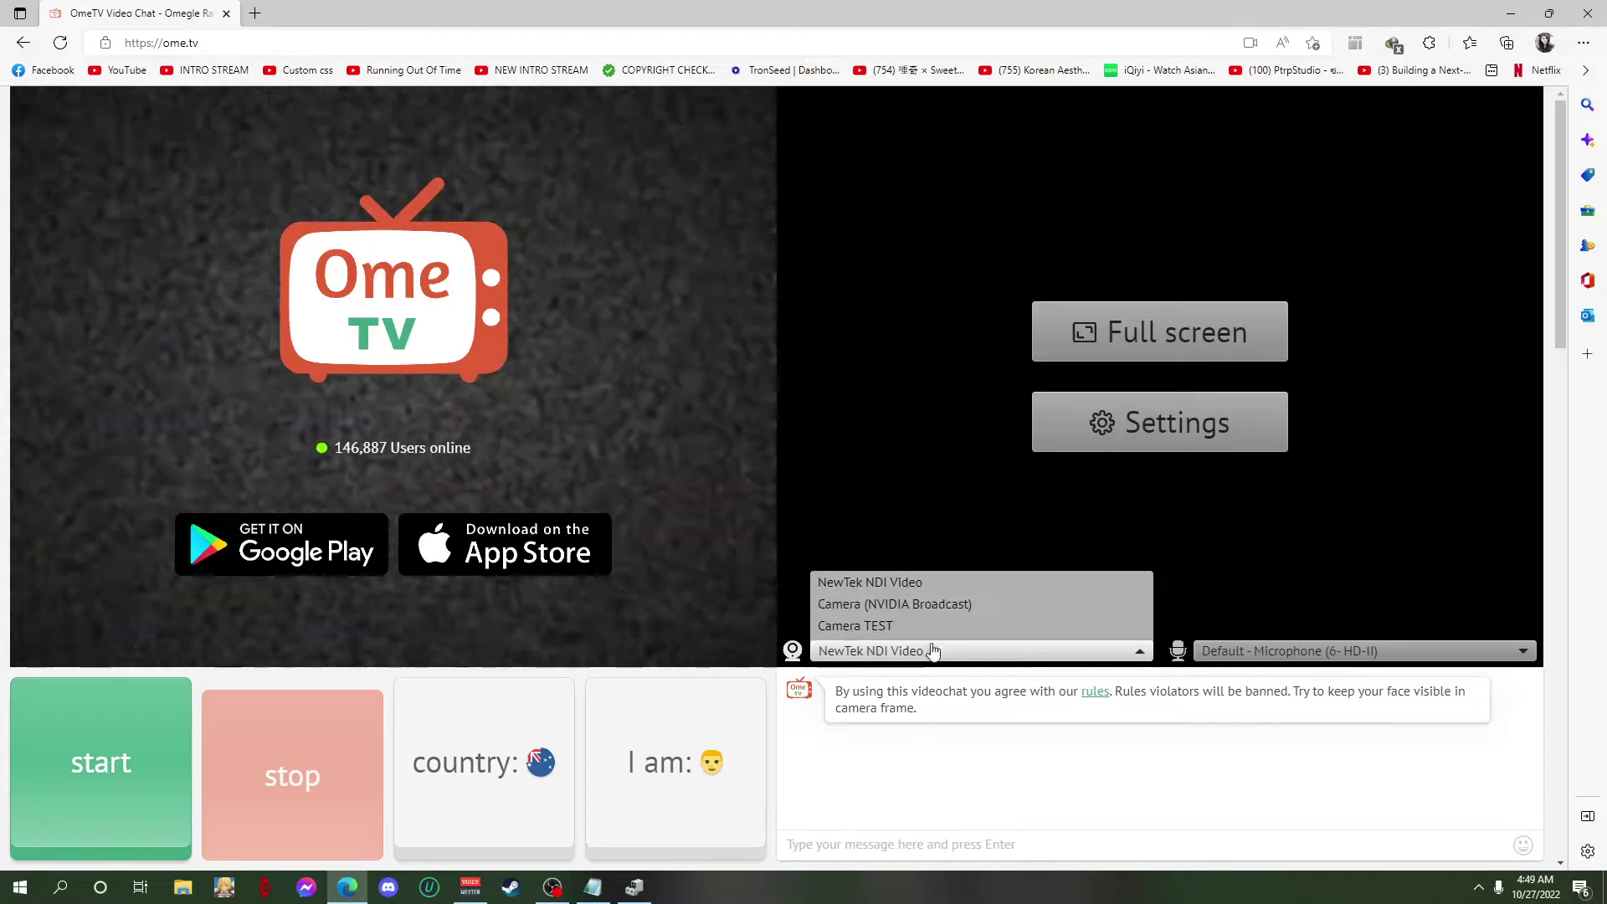
{"action": "left_click", "coordinate": [852, 626]}
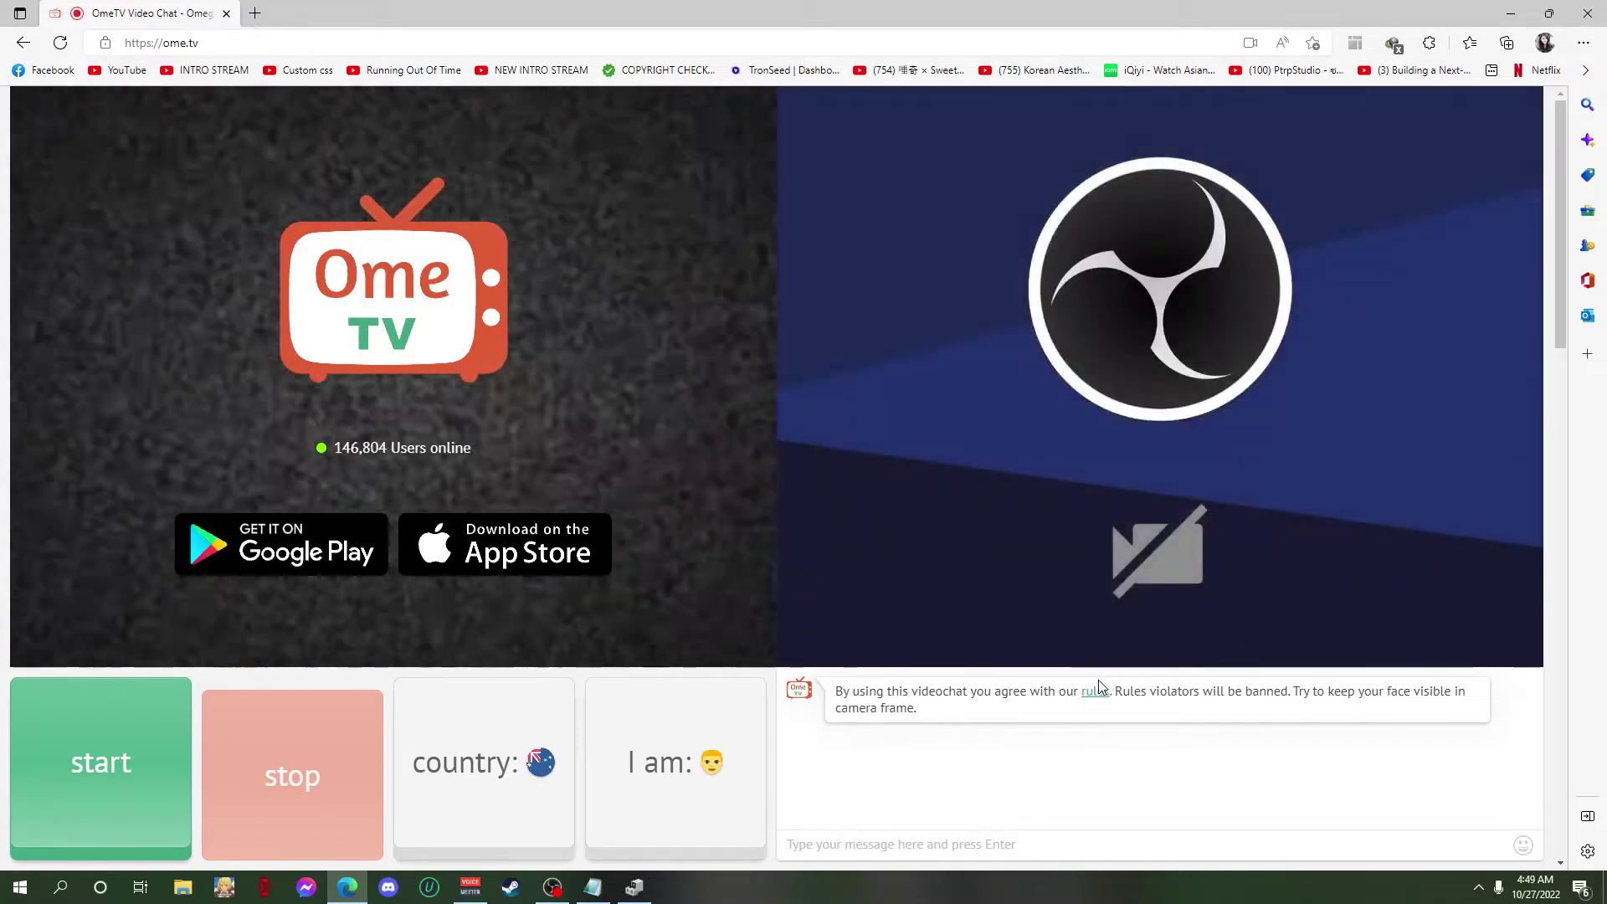
{"action": "mouse_move", "coordinate": [1088, 657]}
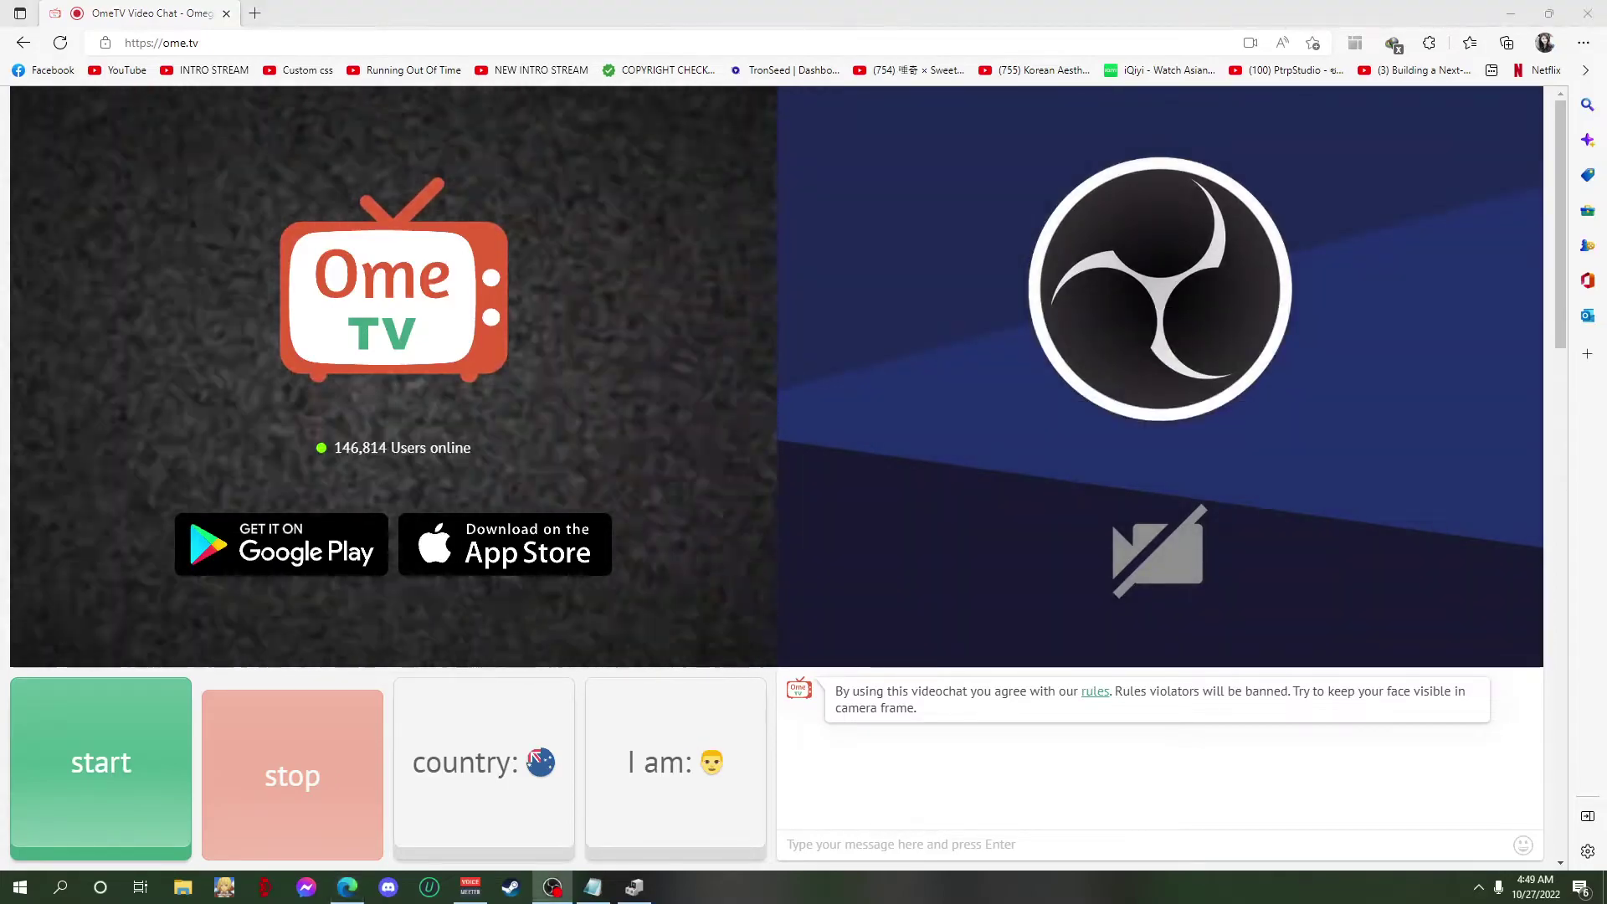
{"action": "key", "text": "alt+Tab"}
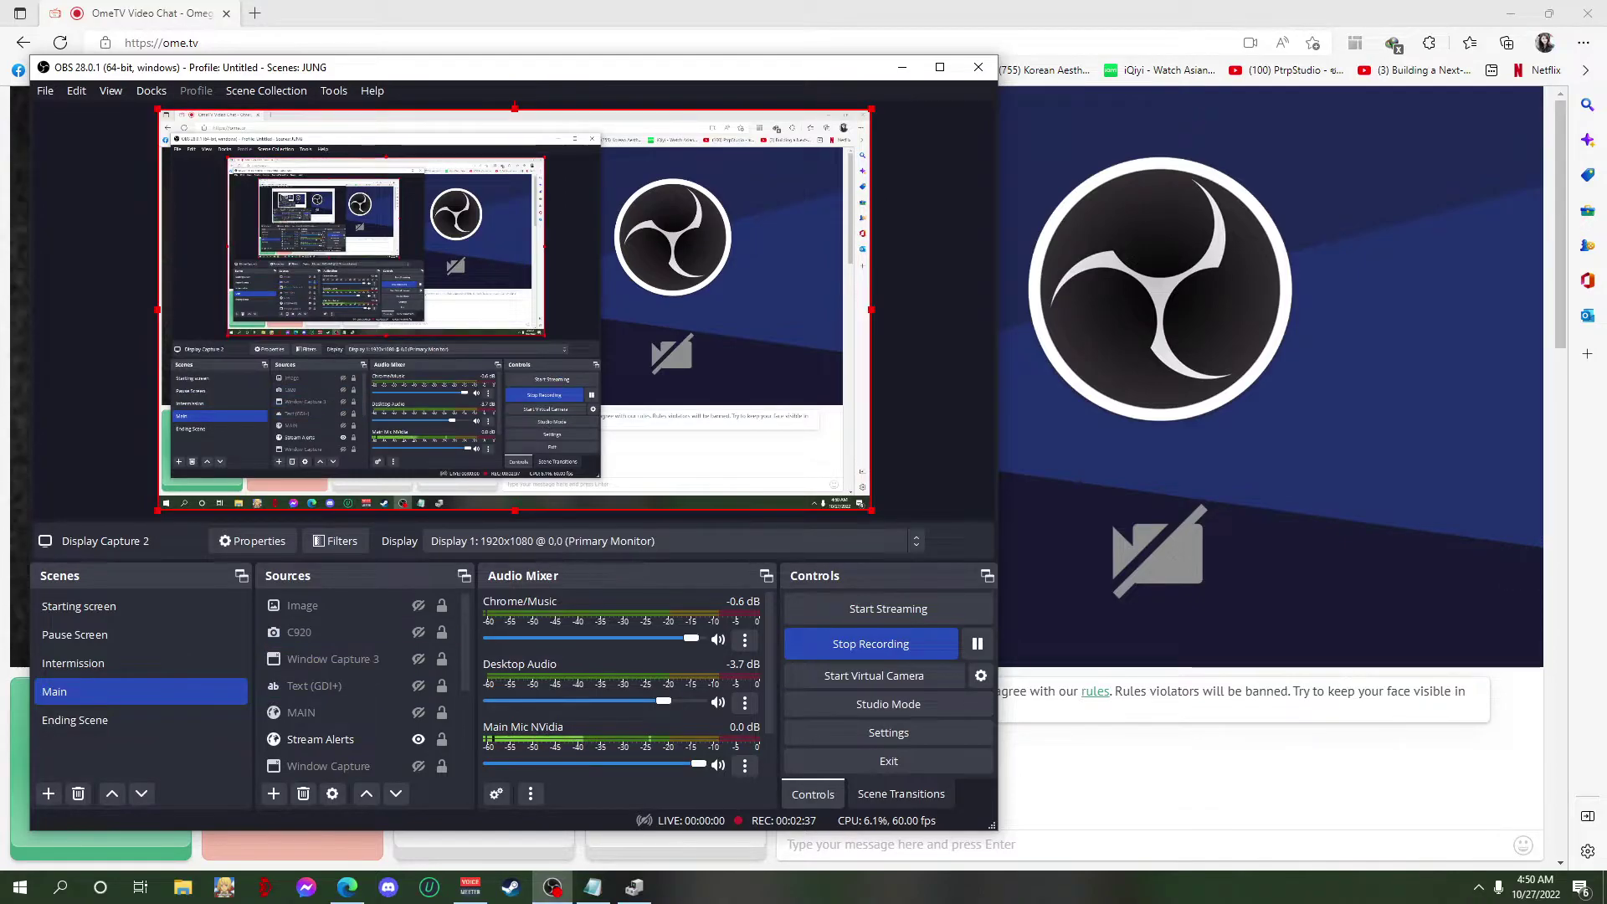
- Start the OBS virtual camera and move OBS aside to reveal OmeTV's video
{"action": "left_click", "coordinate": [843, 680]}
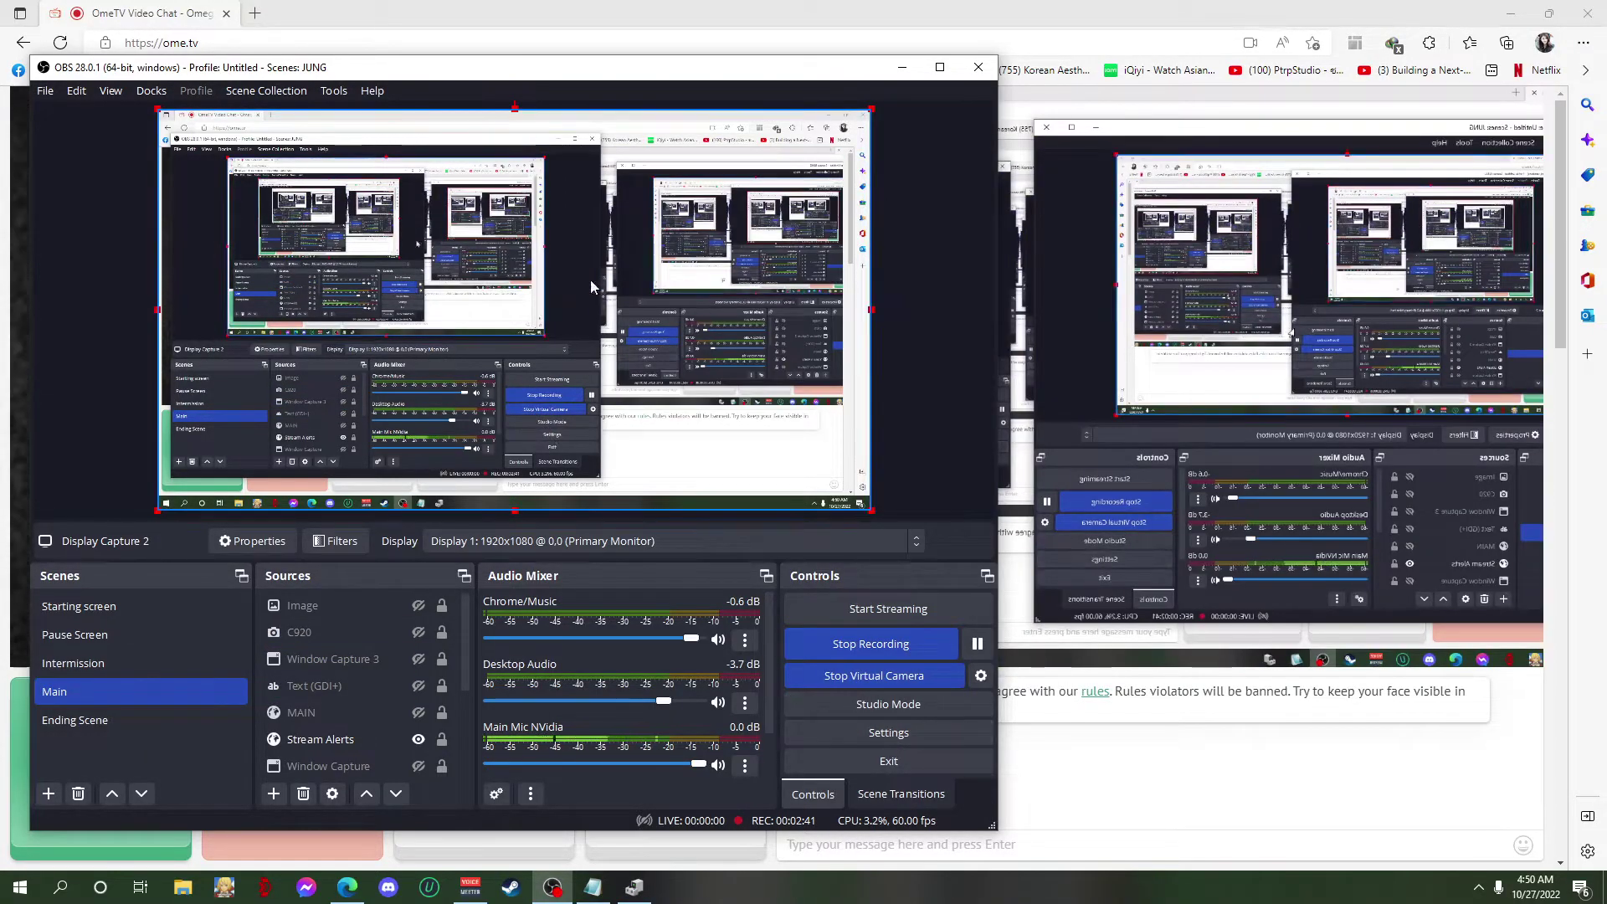
{"action": "left_click_drag", "start_coordinate": [816, 98], "coordinate": [716, 63]}
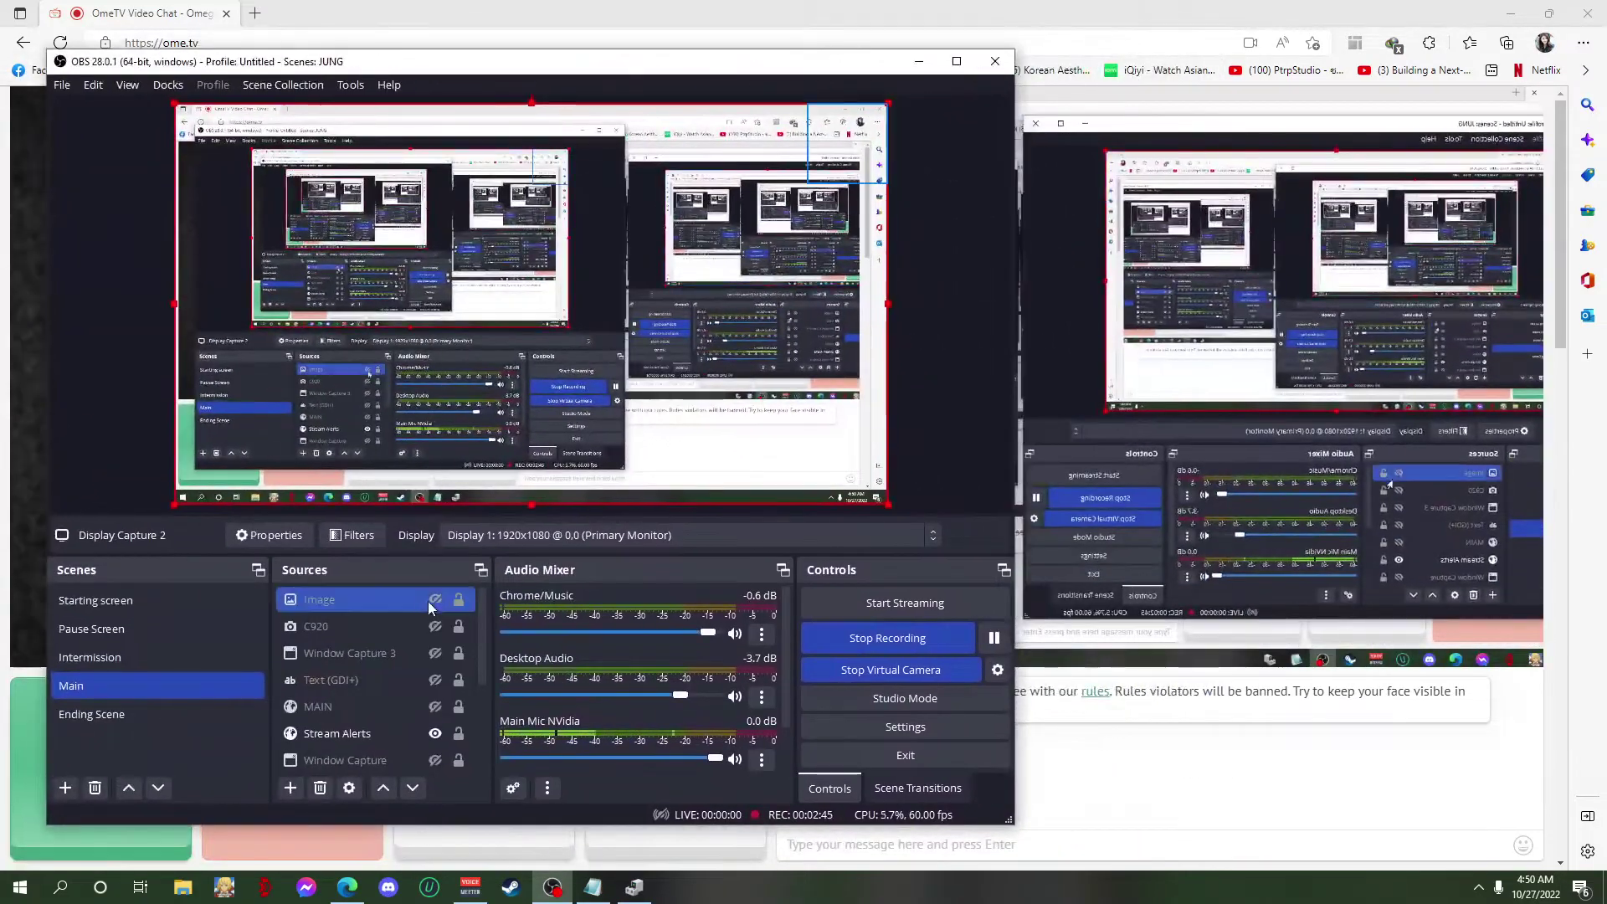
- Enable the HD Pro Webcam C920 in Device Manager, then select the C920 source in OBS
{"action": "left_click", "coordinate": [636, 887]}
{"action": "left_click_drag", "start_coordinate": [273, 67], "coordinate": [1230, 185]}
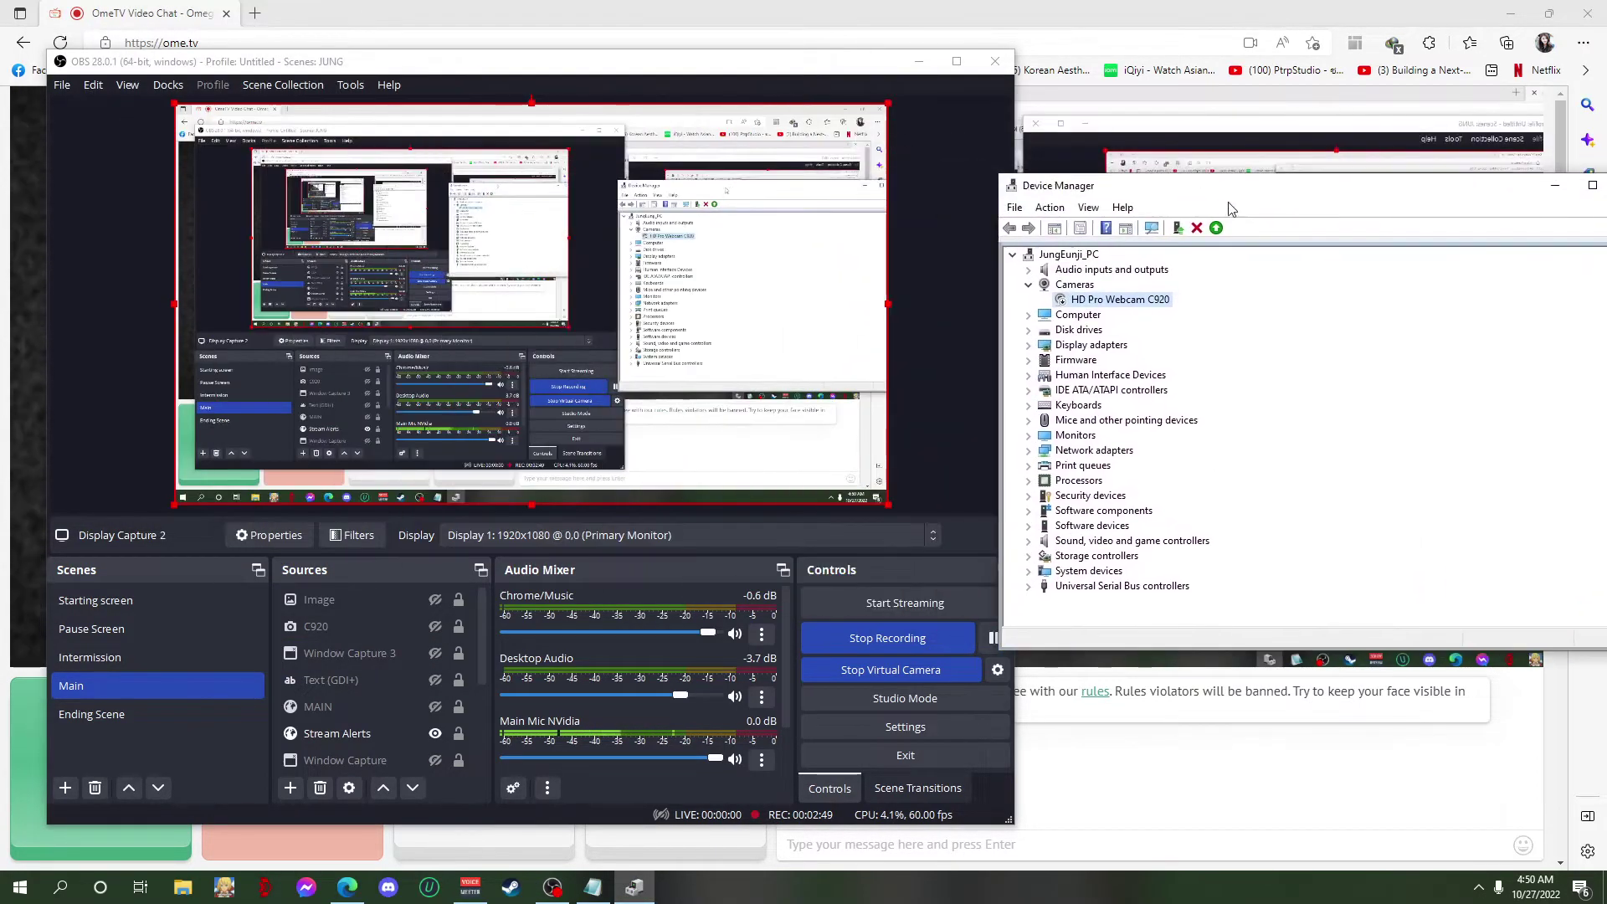
{"action": "double_click", "coordinate": [1121, 301]}
{"action": "left_click", "coordinate": [1386, 586]}
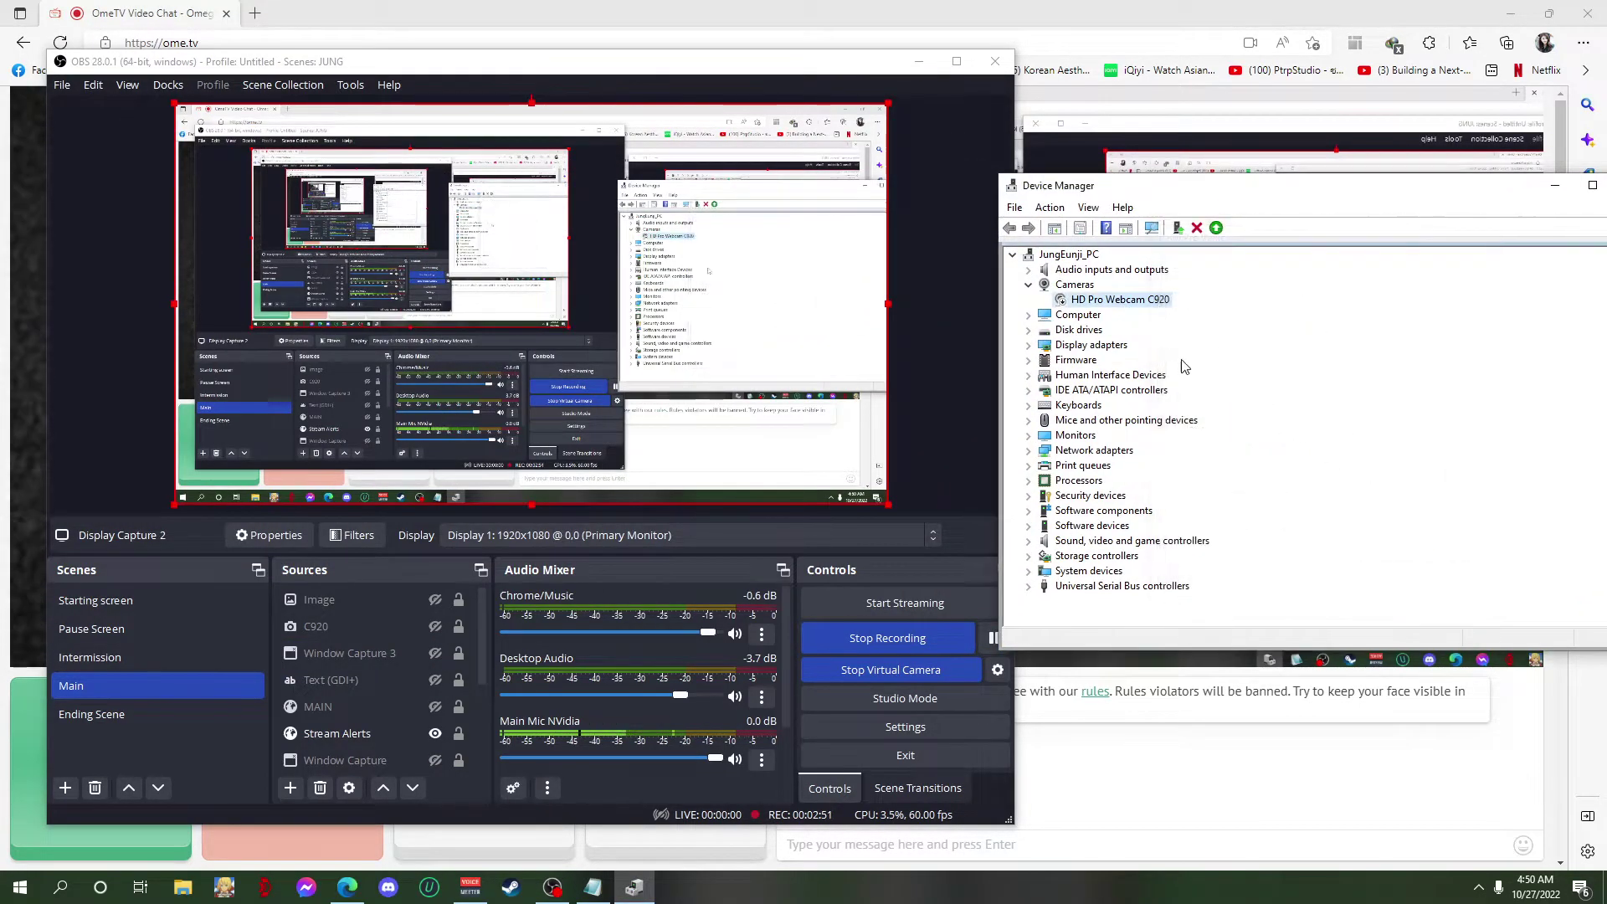
{"action": "right_click", "coordinate": [1103, 299]}
{"action": "left_click", "coordinate": [1168, 322]}
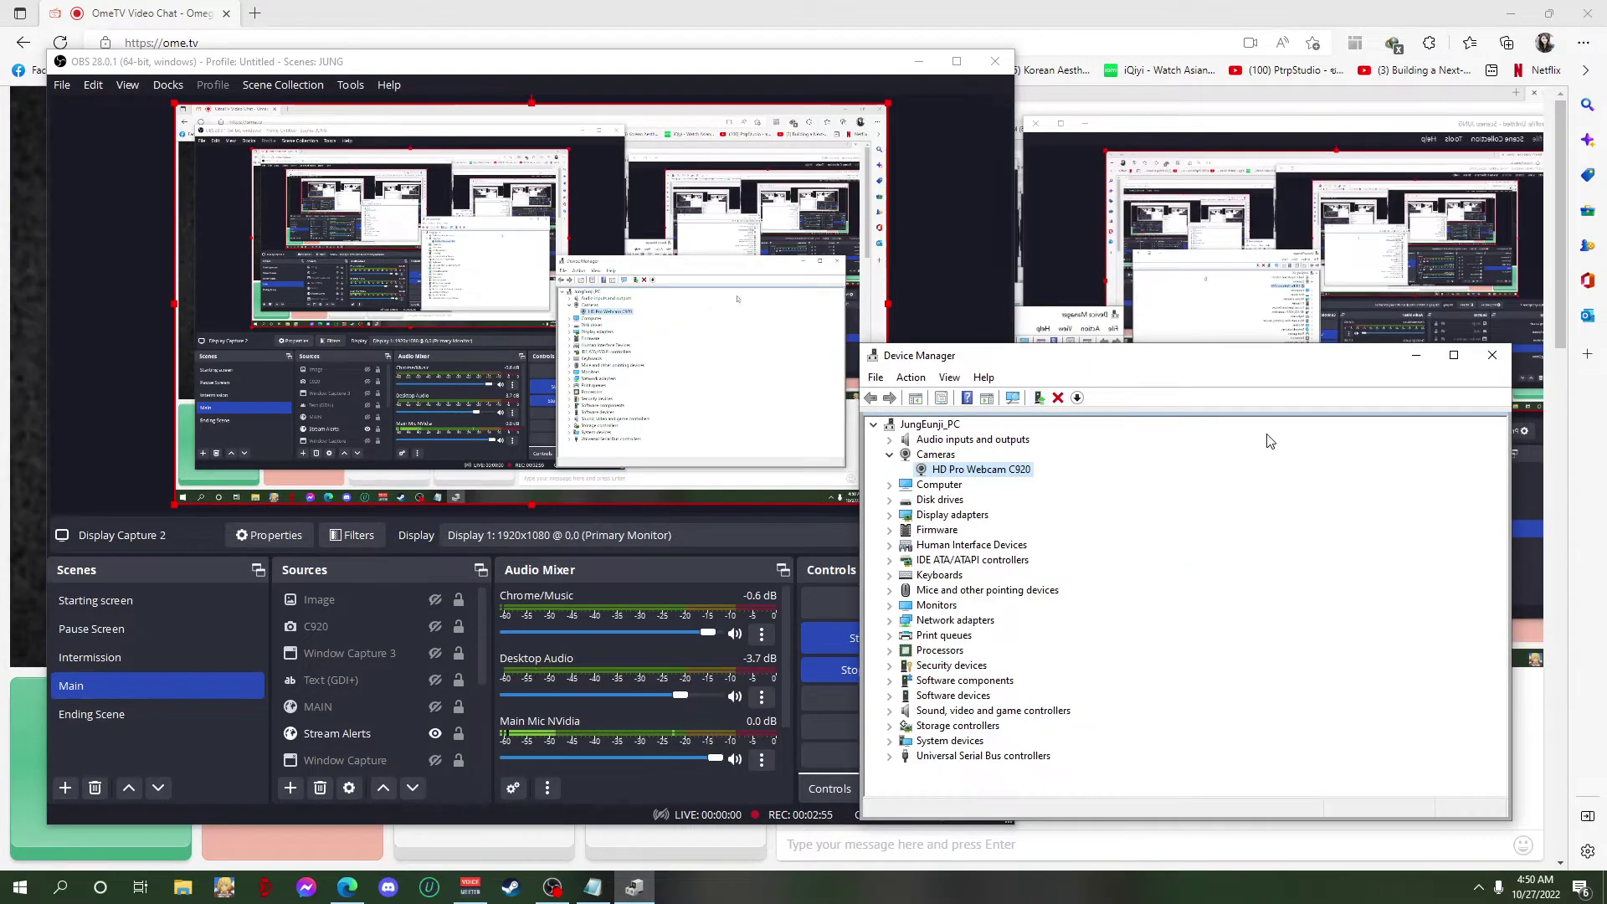
{"action": "left_click", "coordinate": [358, 629]}
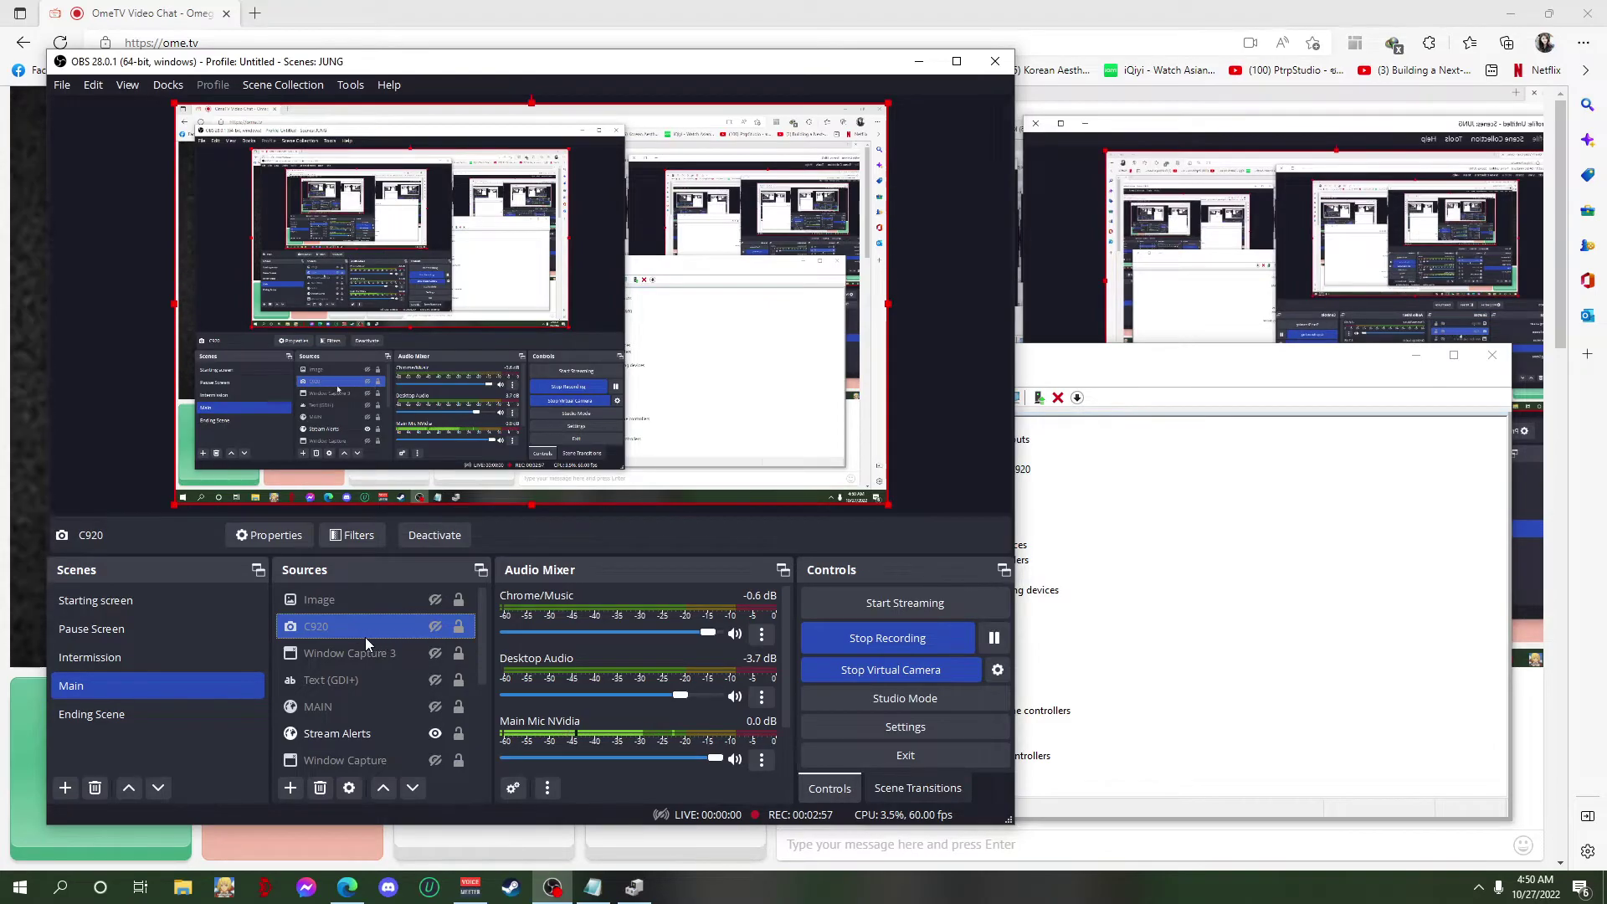
- Set the OBS C920 source's Device to HD Pro Webcam C920 and confirm
{"action": "double_click", "coordinate": [366, 639]}
{"action": "left_click", "coordinate": [514, 449]}
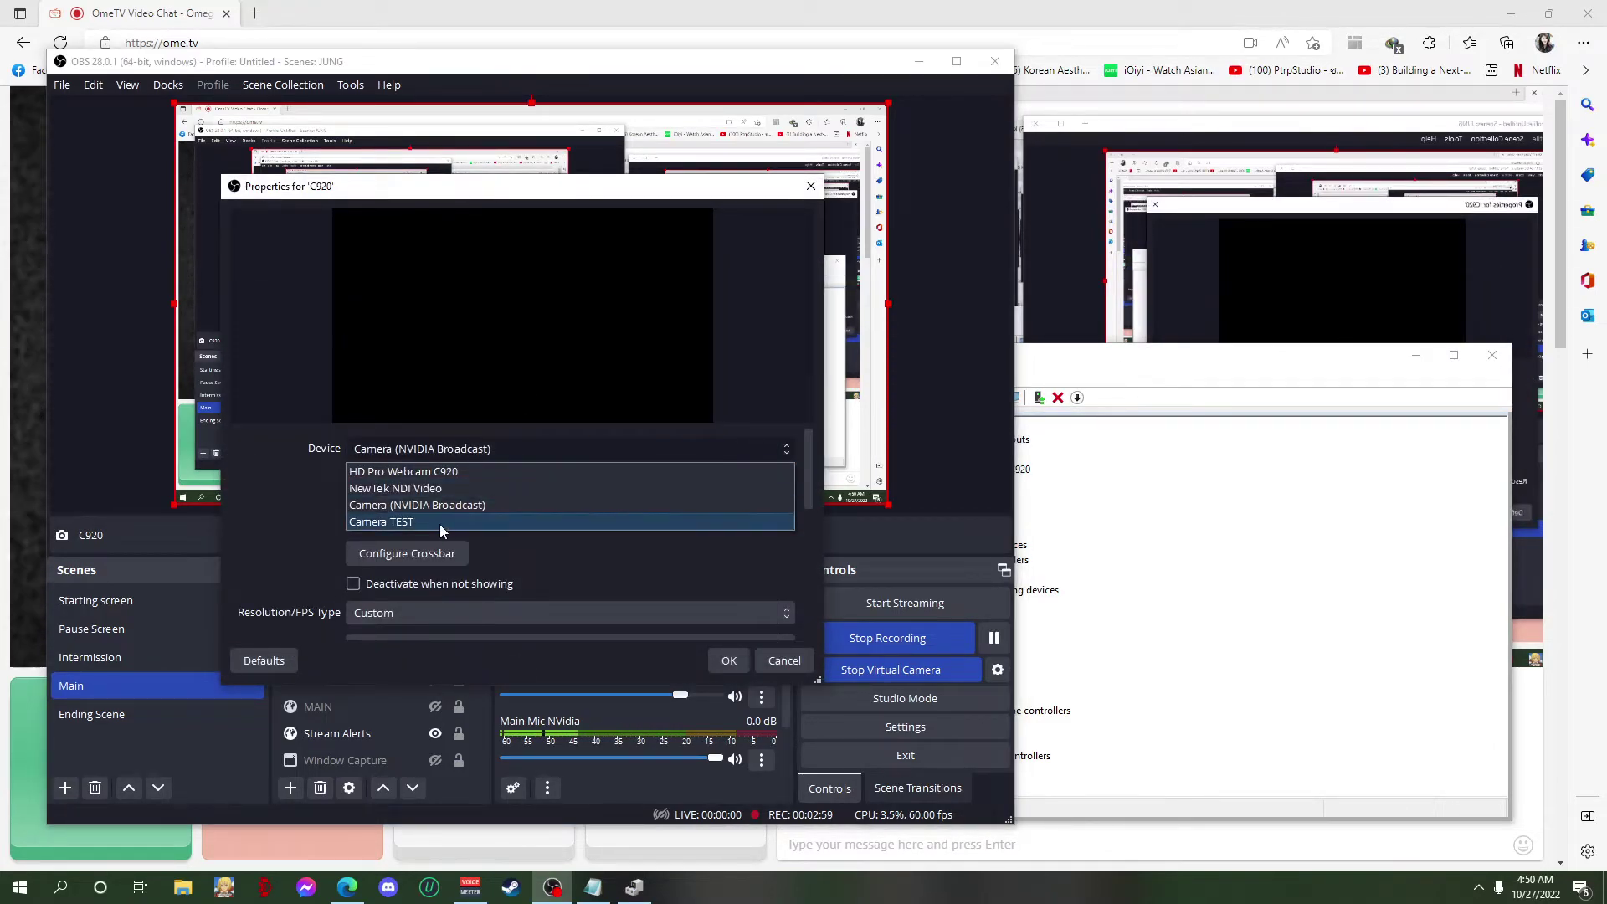
{"action": "left_click", "coordinate": [457, 472]}
{"action": "left_click", "coordinate": [729, 666]}
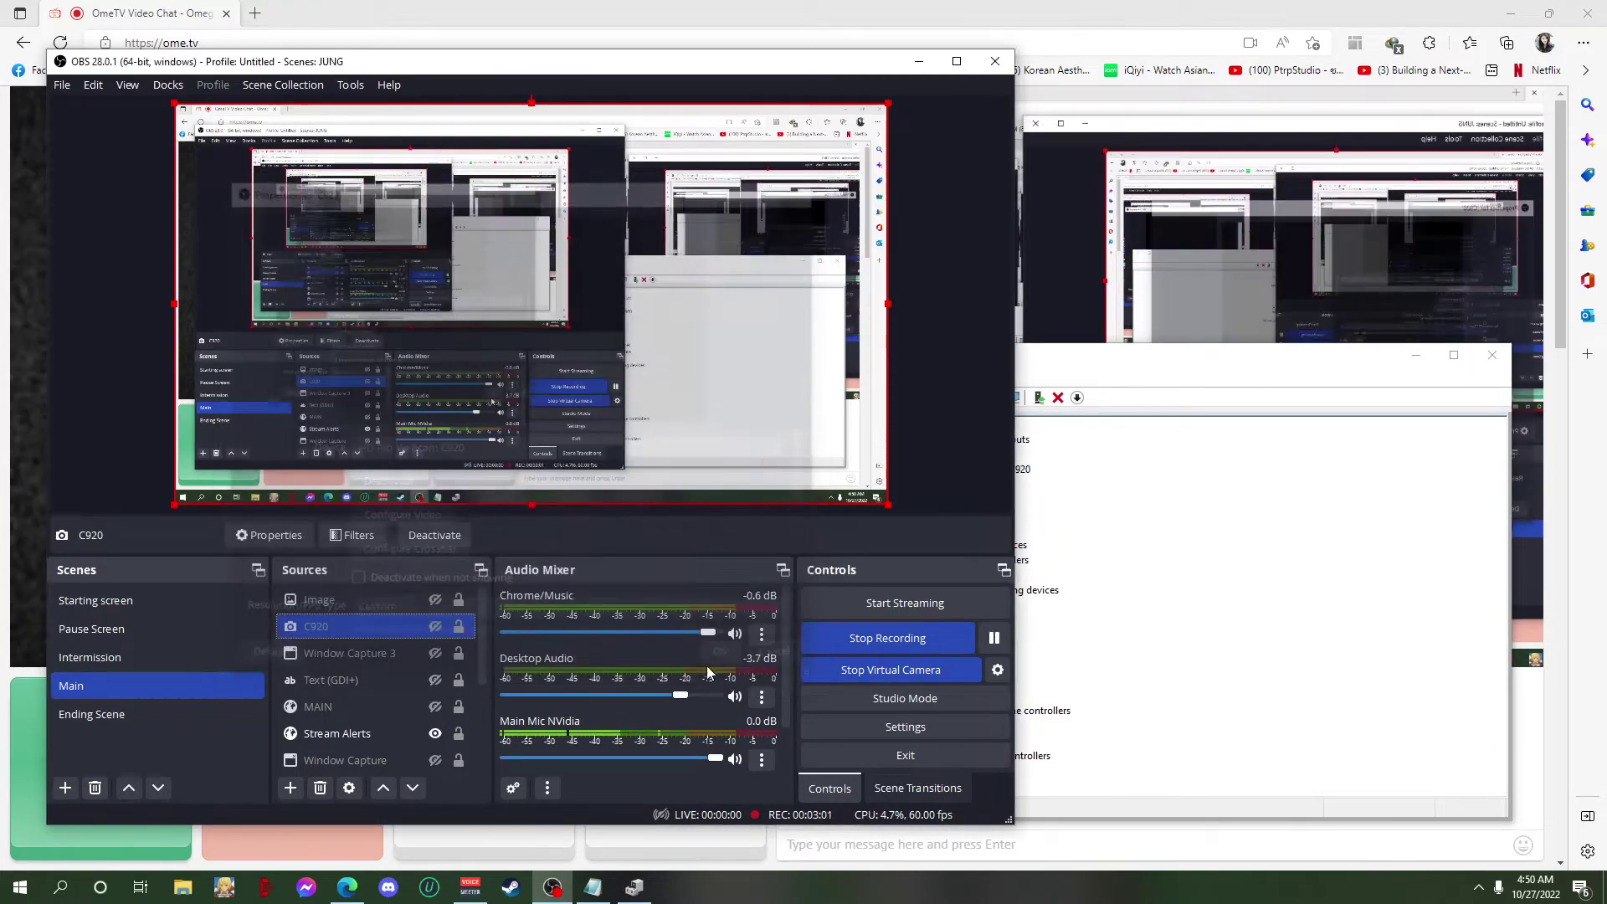